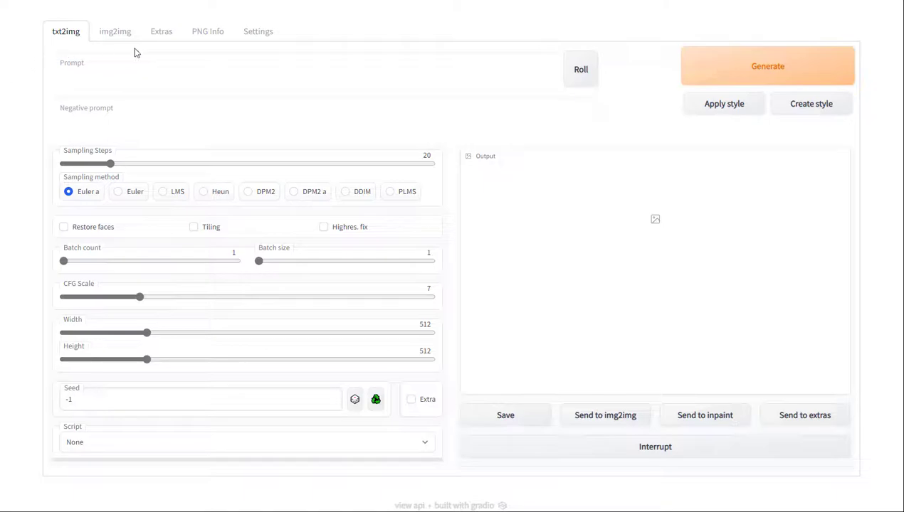
Step: Look over the image upload and generation options of the img2img mode
click(116, 33)
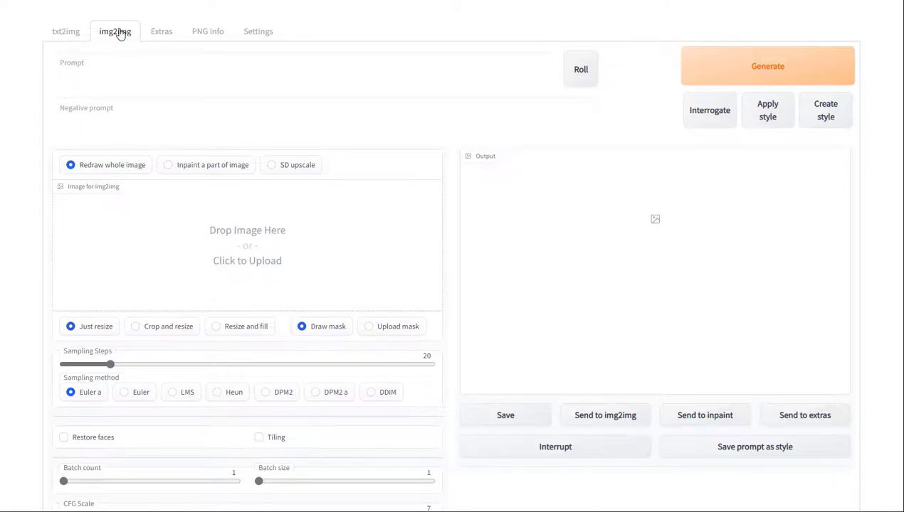
scroll(459, 306, down, 4)
scroll(459, 311, up, 4)
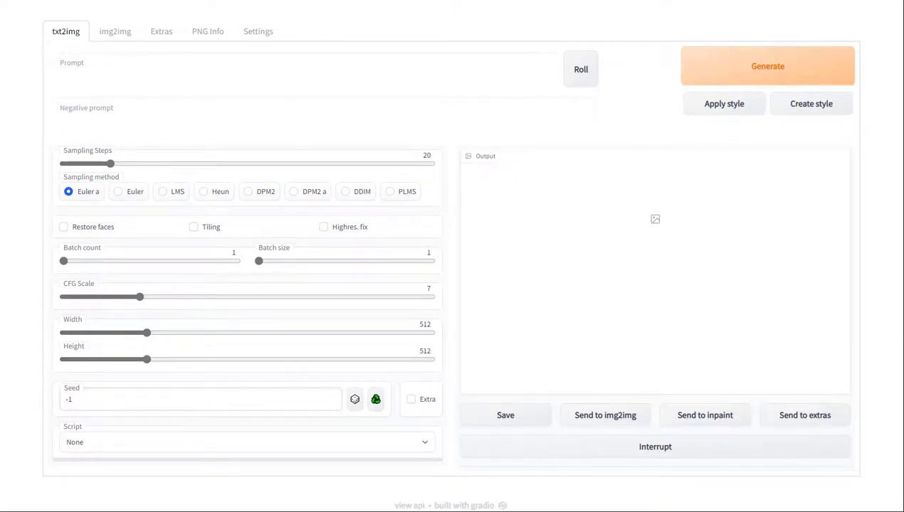
Step: Switch to the AUTOMATIC1111/stable-diffusion-webui repository on GitHub and examine its file list and README introduction
click(609, 1)
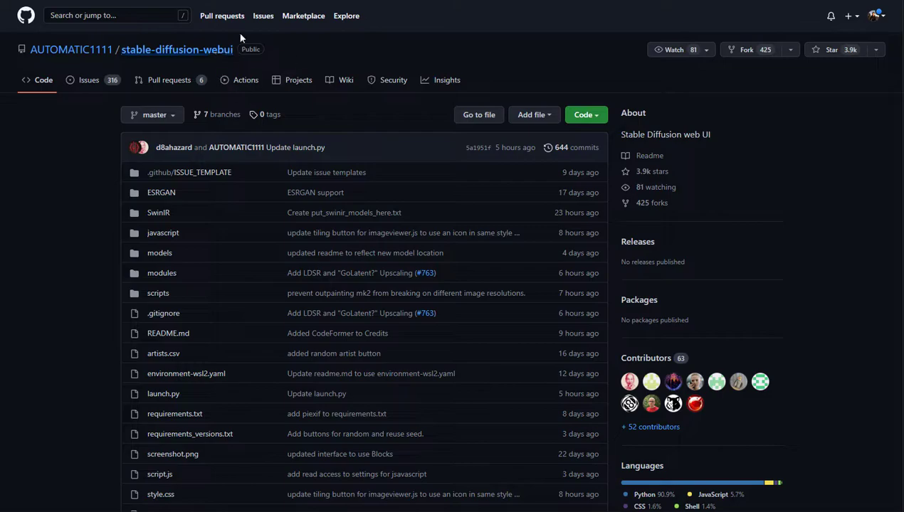
scroll(163, 284, down, 1)
scroll(162, 291, down, 3)
scroll(107, 313, up, 3)
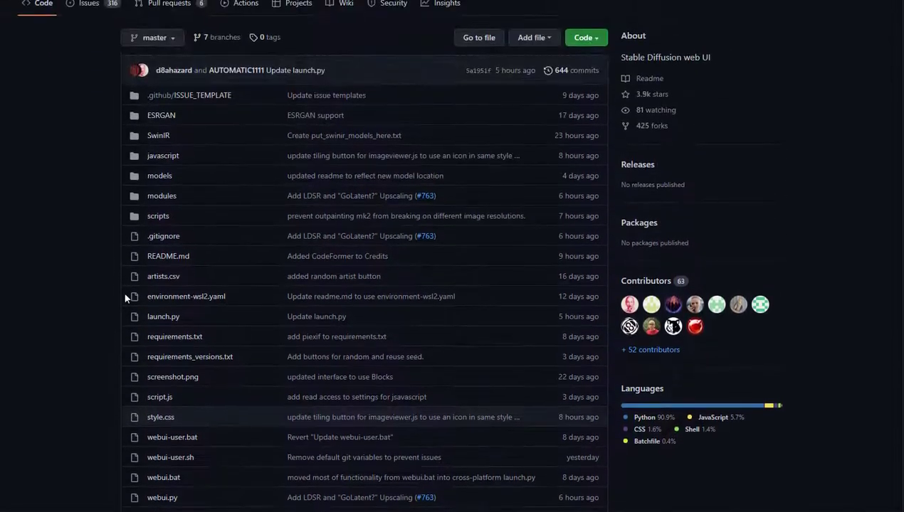
scroll(375, 262, down, 7)
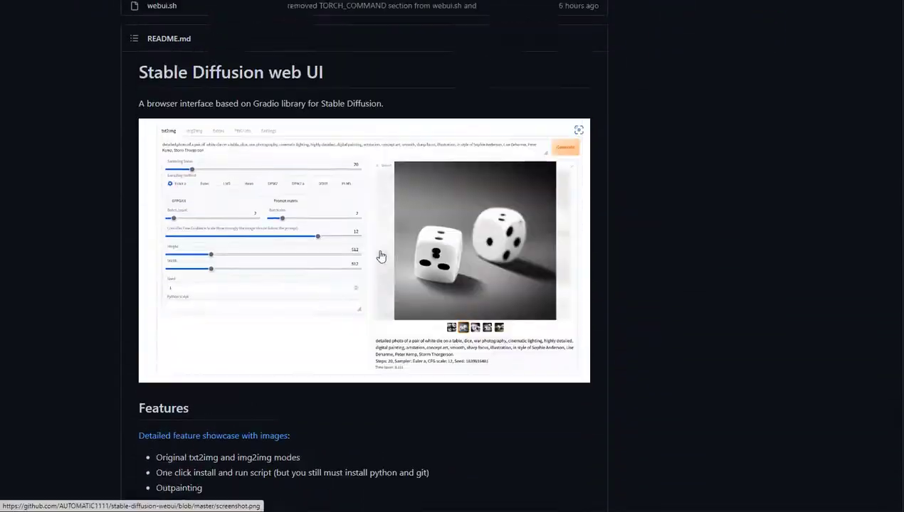
scroll(382, 256, up, 2)
scroll(274, 292, down, 6)
scroll(420, 263, up, 10)
scroll(542, 72, up, 1)
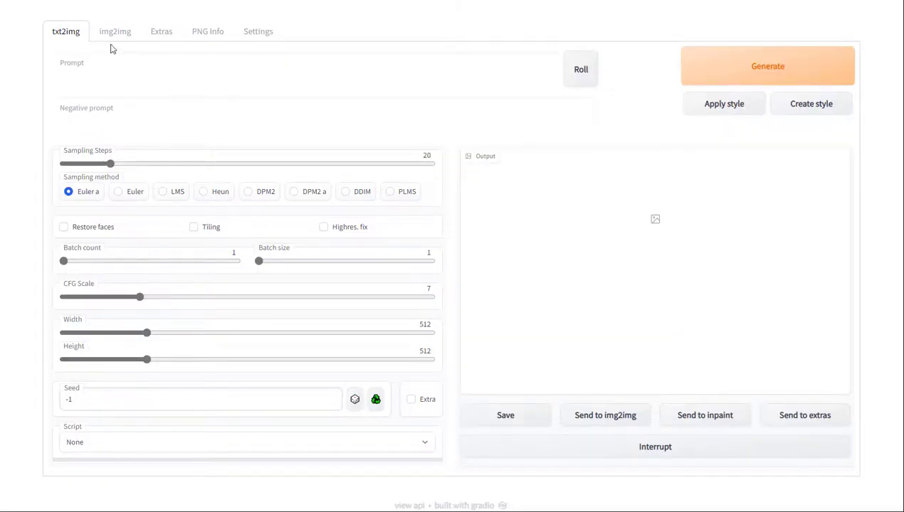
Step: Return to the web UI and review the img2img resize, sampling, batch and denoising settings
click(112, 36)
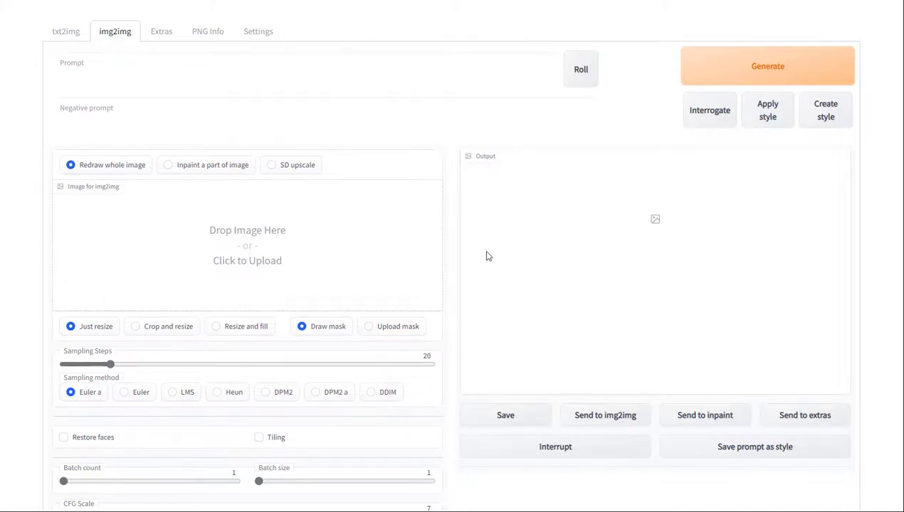
scroll(96, 481, down, 1)
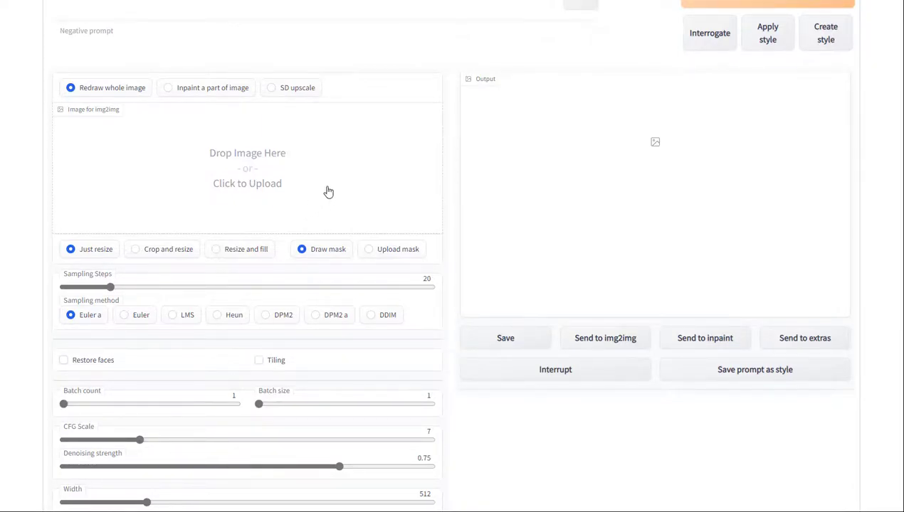
scroll(437, 121, up, 1)
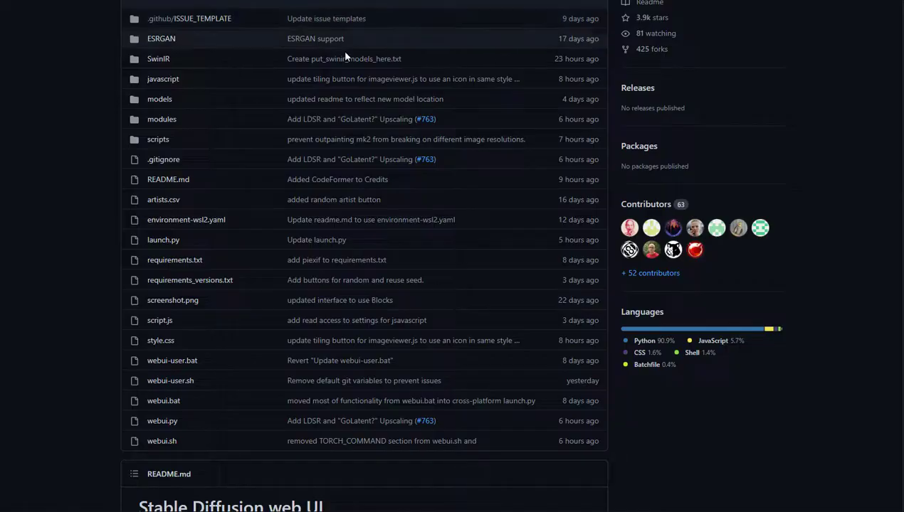
Step: From the GitHub README's Installation and Running section, open the linked Google Colab notebook in its own browser tab
scroll(343, 55, up, 2)
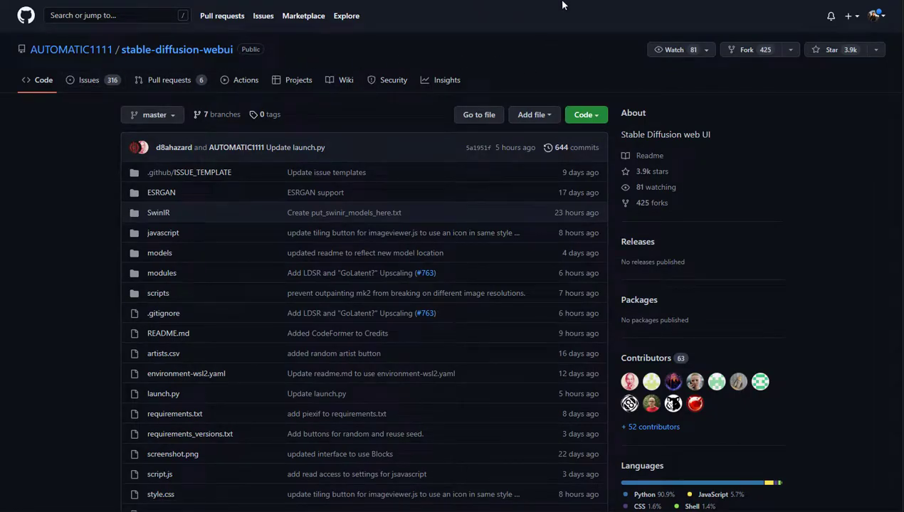
scroll(404, 297, down, 20)
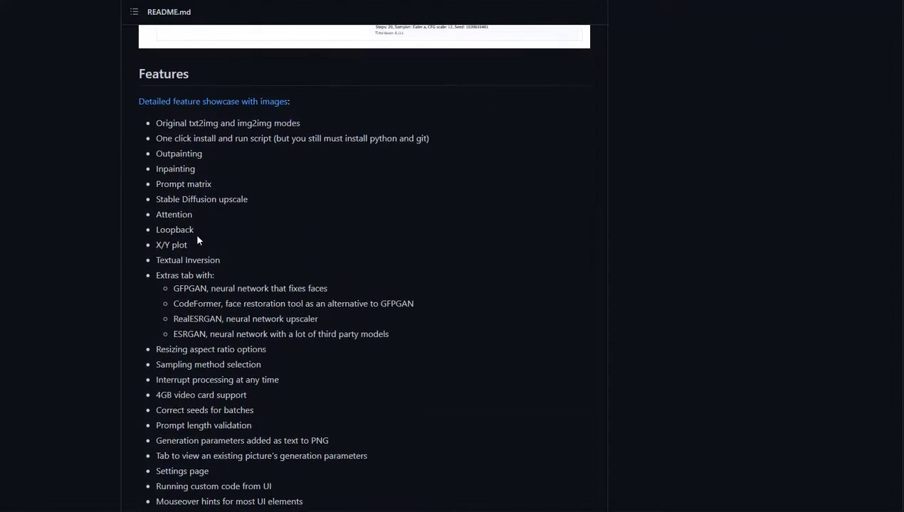
scroll(224, 241, down, 3)
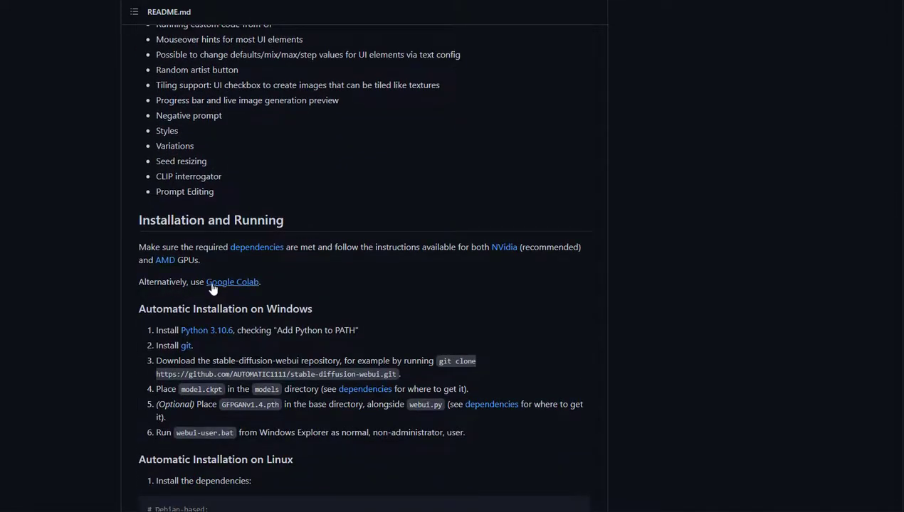
right_click(235, 283)
click(262, 293)
click(632, 0)
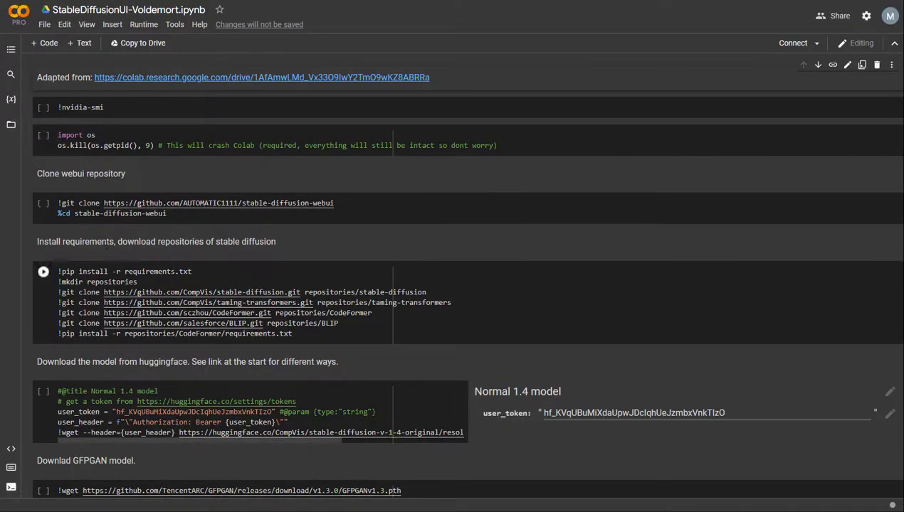
Step: Examine the StableDiffusionUI-Voldemort.ipynb notebook's cells down to the one that launches the web UI
scroll(130, 313, down, 6)
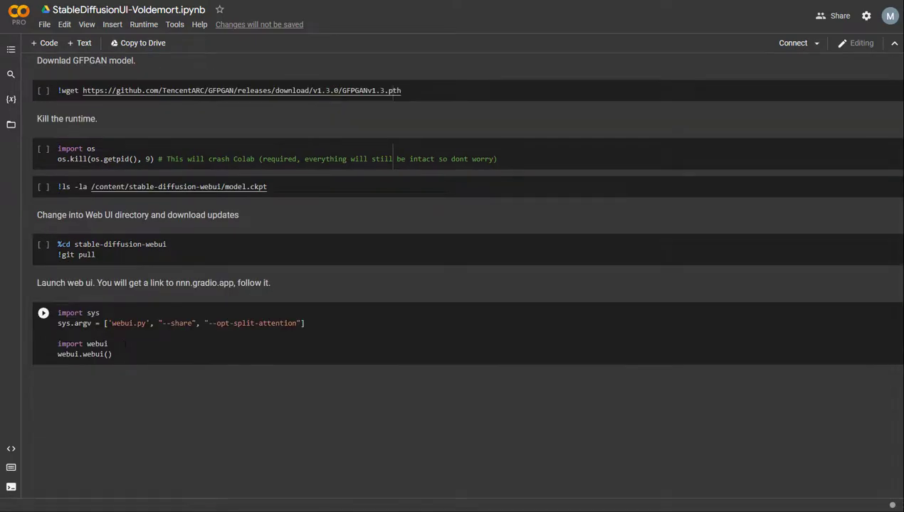
click(178, 354)
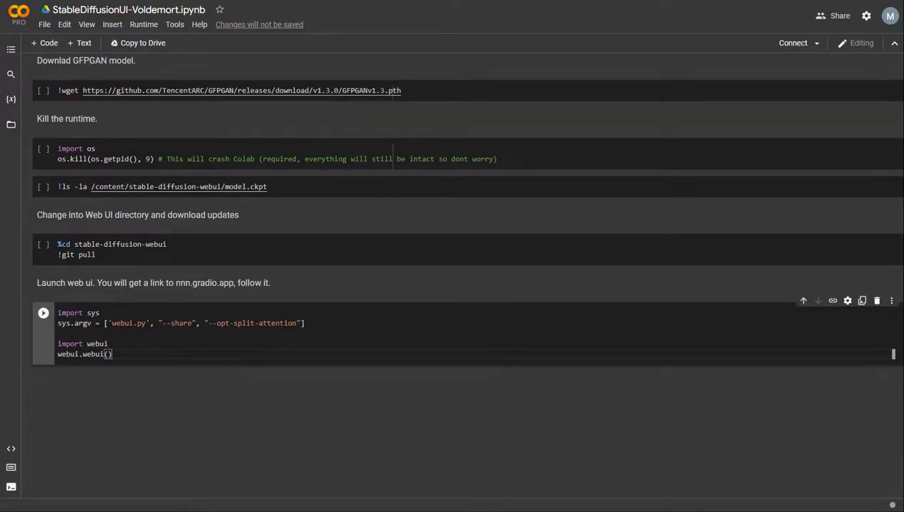
scroll(363, 413, down, 1)
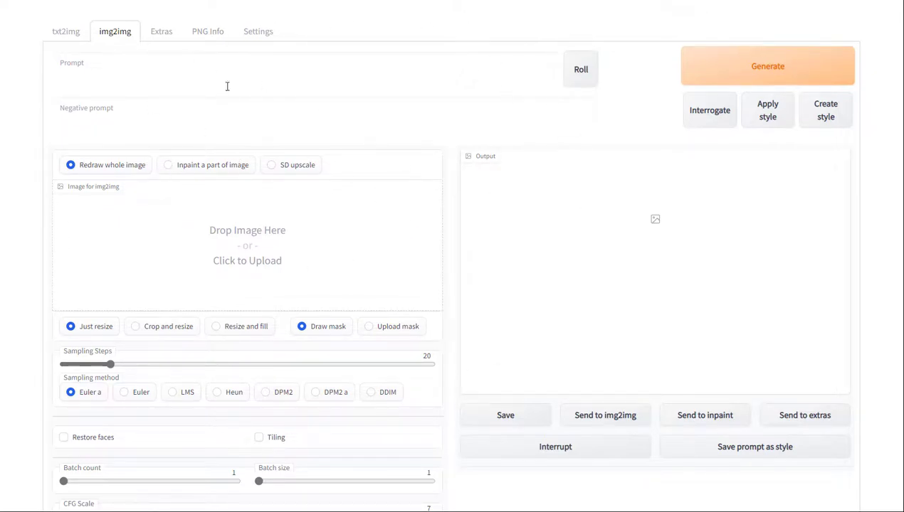
Step: Enter the txt2img prompt "pixiv, anime, concept art, key visual, dramatic lighting, highly detailed" in the Stable Diffusion web UI
click(69, 33)
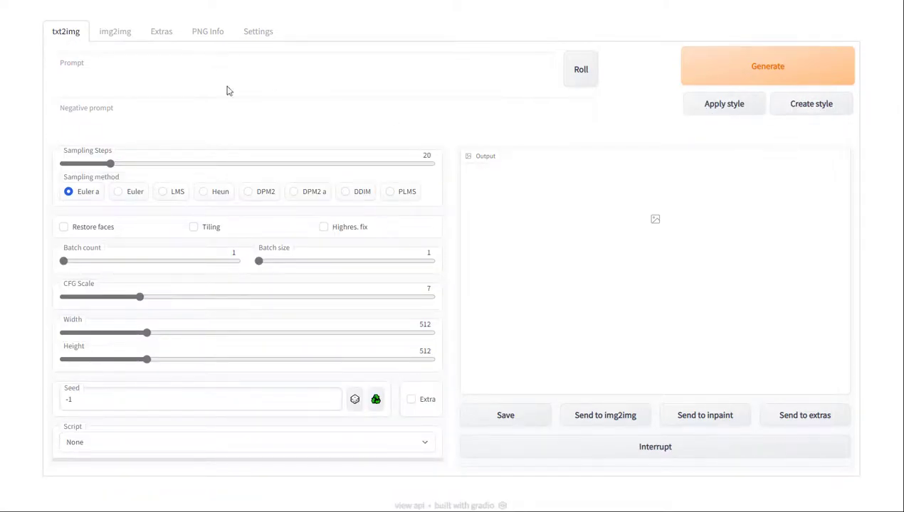
click(142, 71)
text(pixiv, anime, concept art, key visual, dramatic lighting, highly detailed)
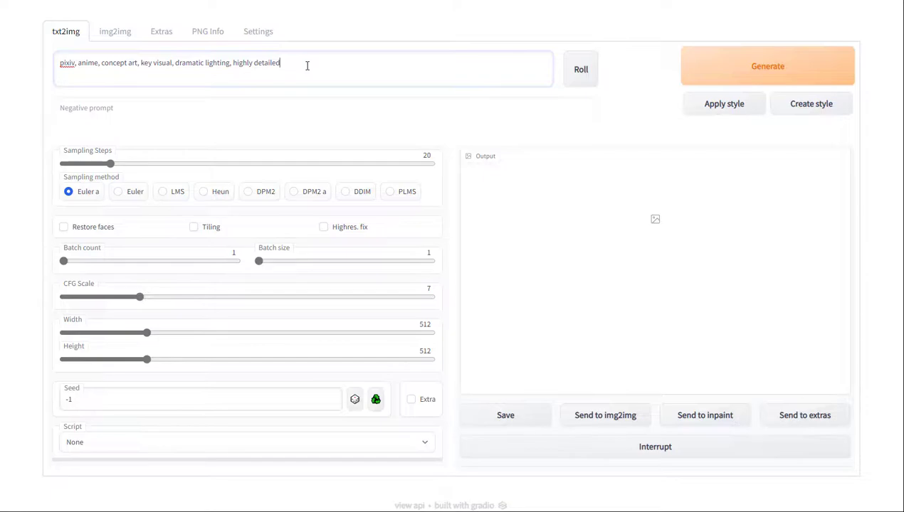
drag(279, 64, 66, 66)
double_click(68, 64)
click(302, 63)
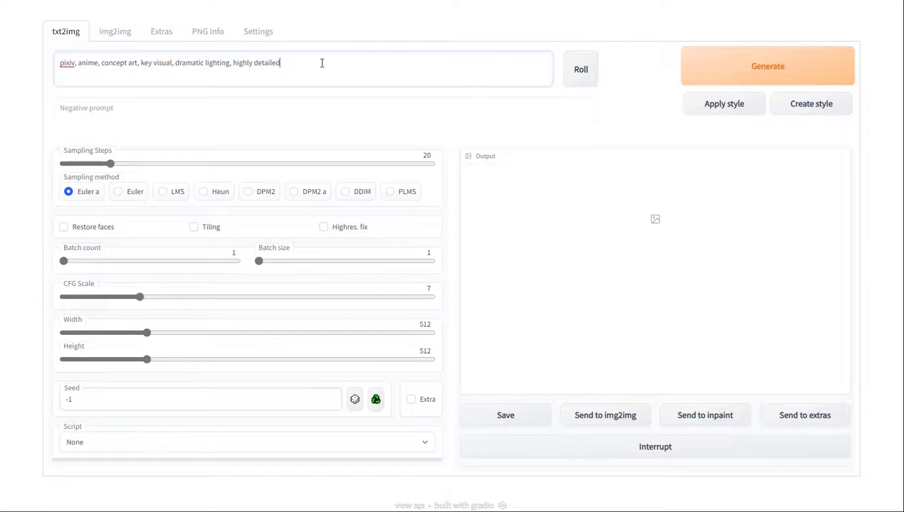
Step: Save the current prompt as a new style named "anime"
click(798, 106)
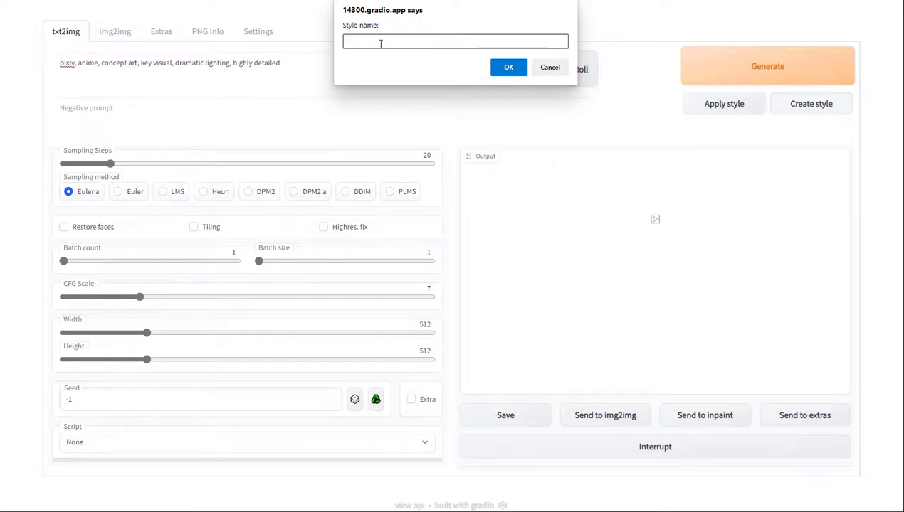
text(anime)
click(507, 67)
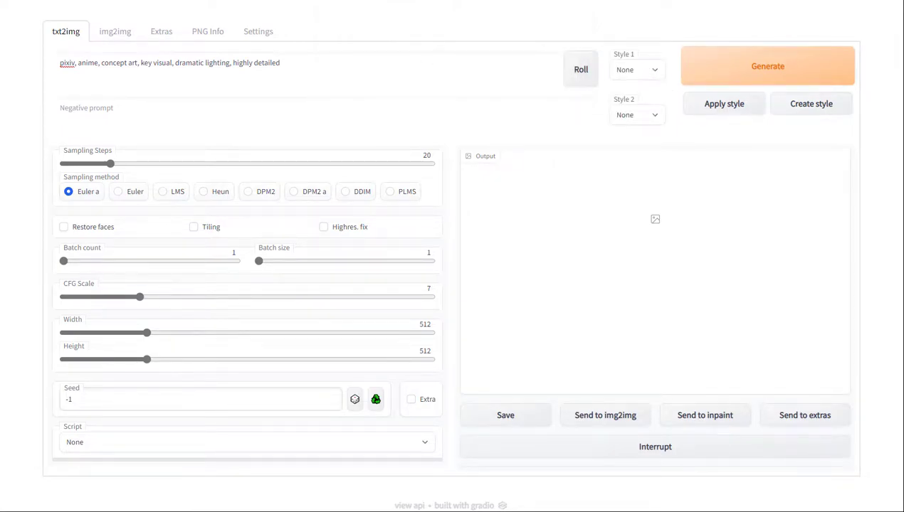
Step: Switch to the running Colab notebook, refresh the stable-diffusion-webui files and view the anime prompt in styles.csv
click(509, 0)
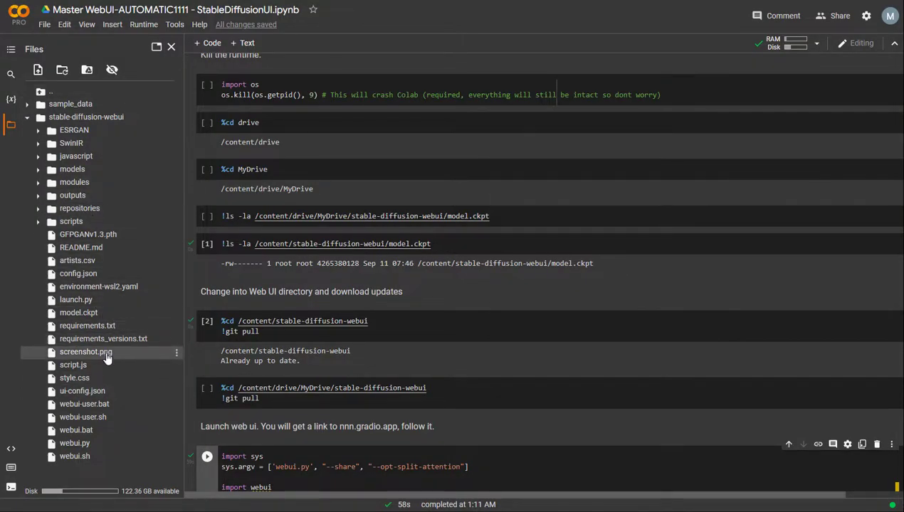
click(62, 72)
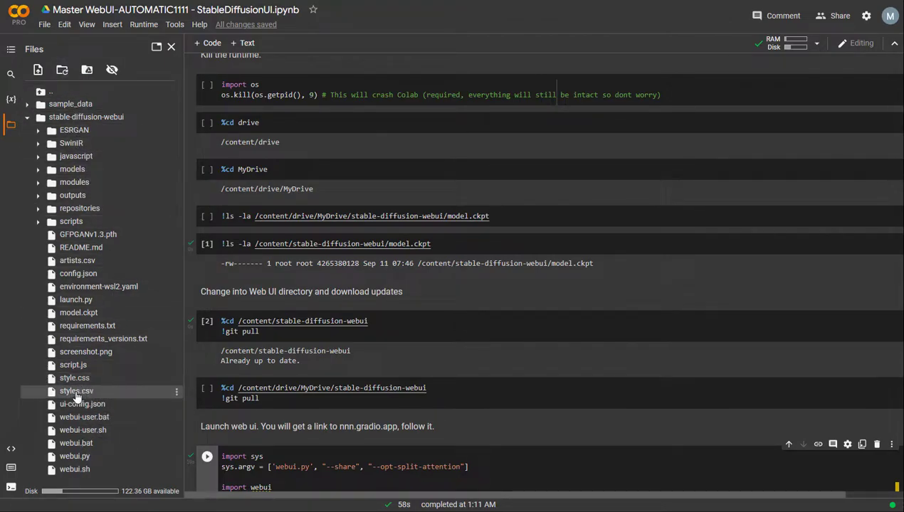
double_click(94, 397)
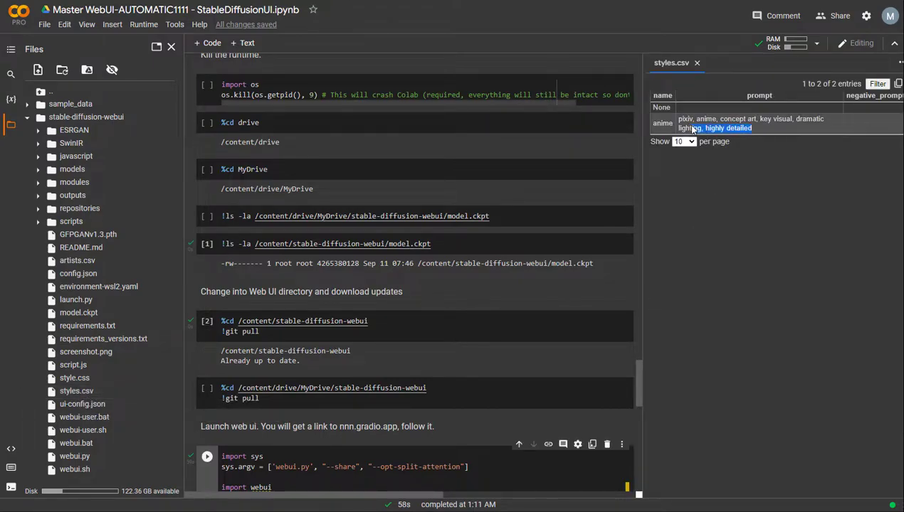
triple_click(692, 129)
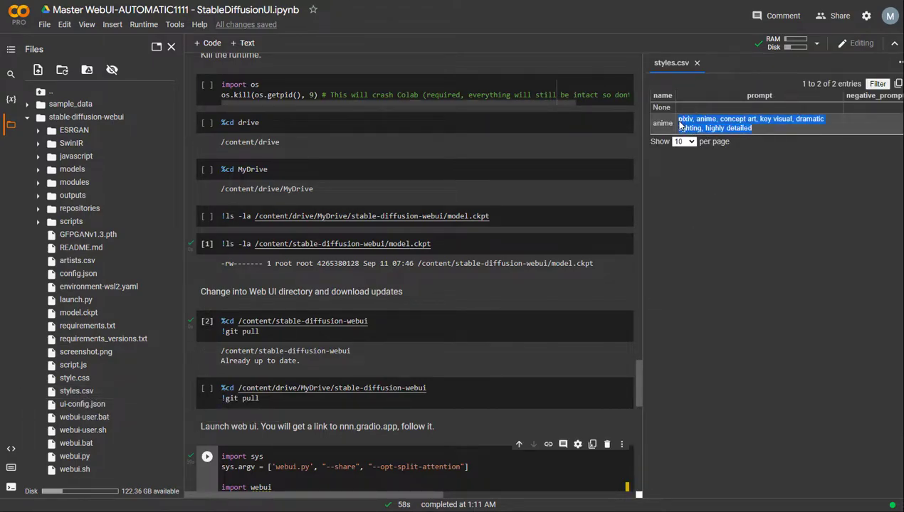
right_click(726, 129)
click(712, 96)
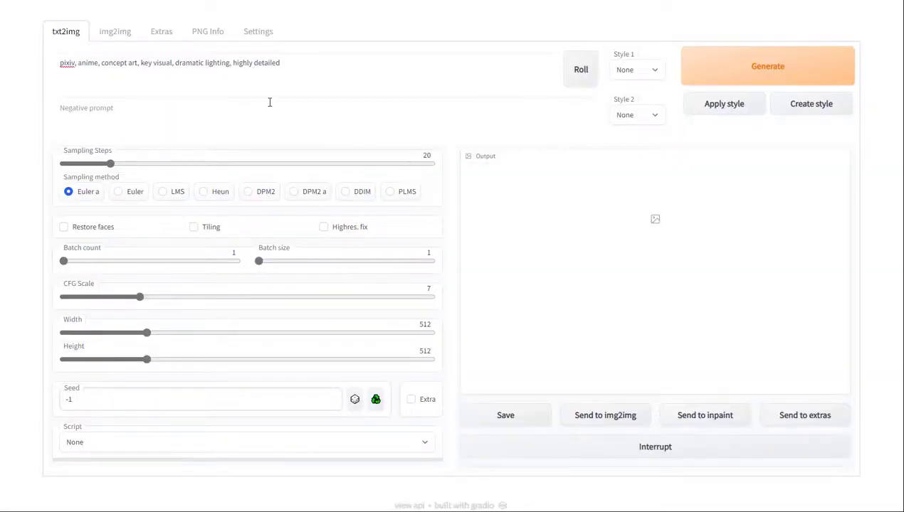
Step: Back in the web UI, clear the whole txt2img prompt
click(299, 61)
drag(298, 61, 22, 67)
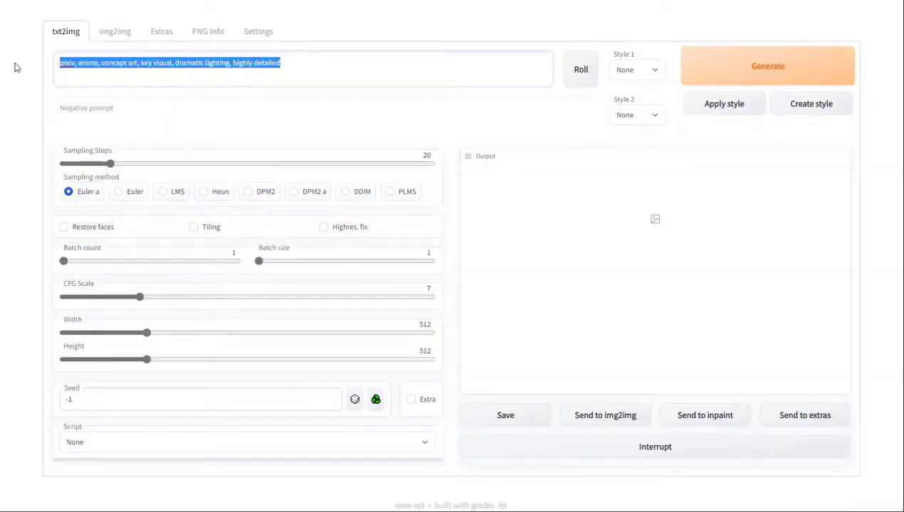
key(BackSpace)
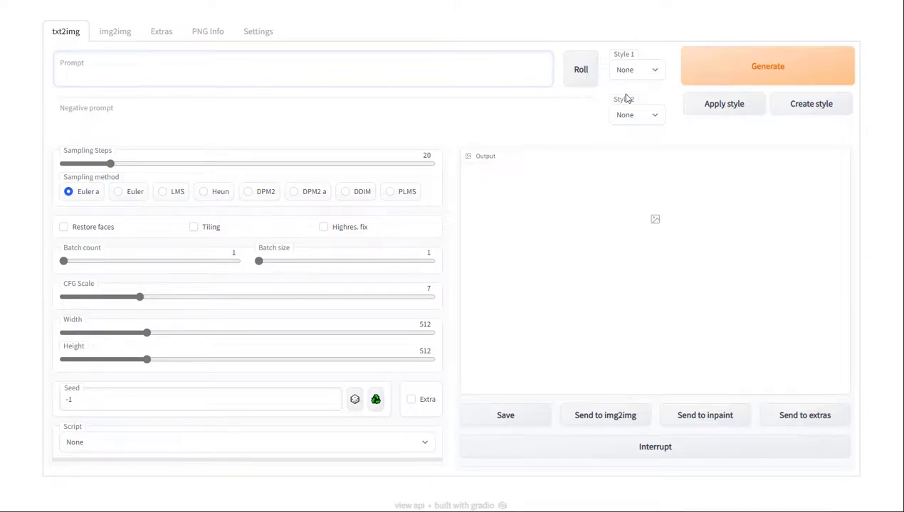
Step: Choose anime as Style 1 and apply it to fill the empty prompt
click(627, 71)
click(638, 99)
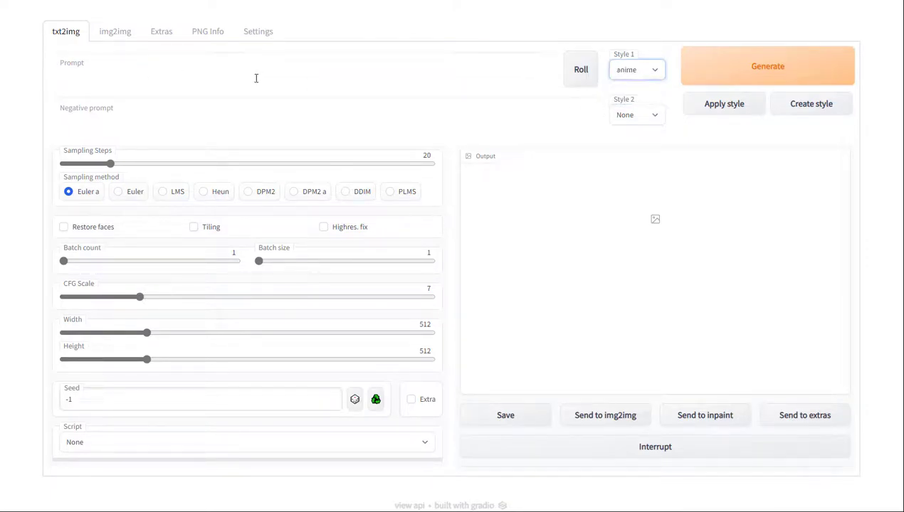
click(740, 109)
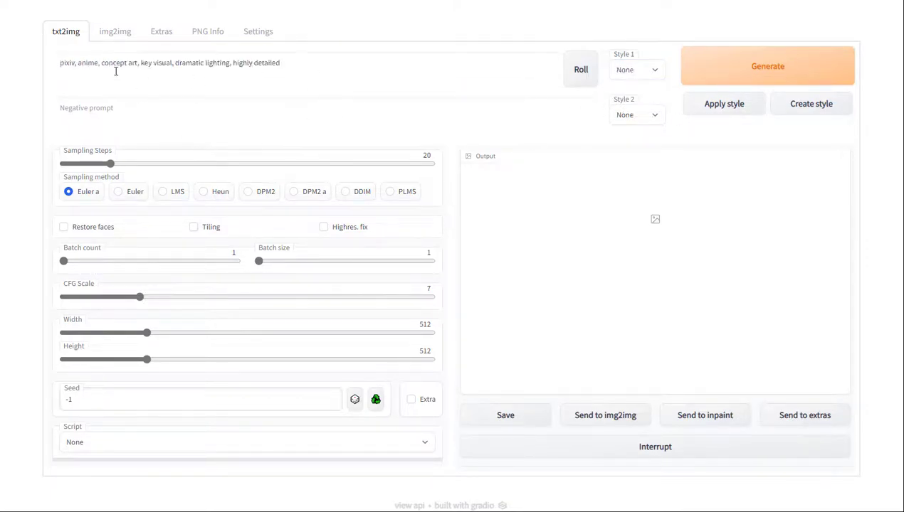
click(61, 64)
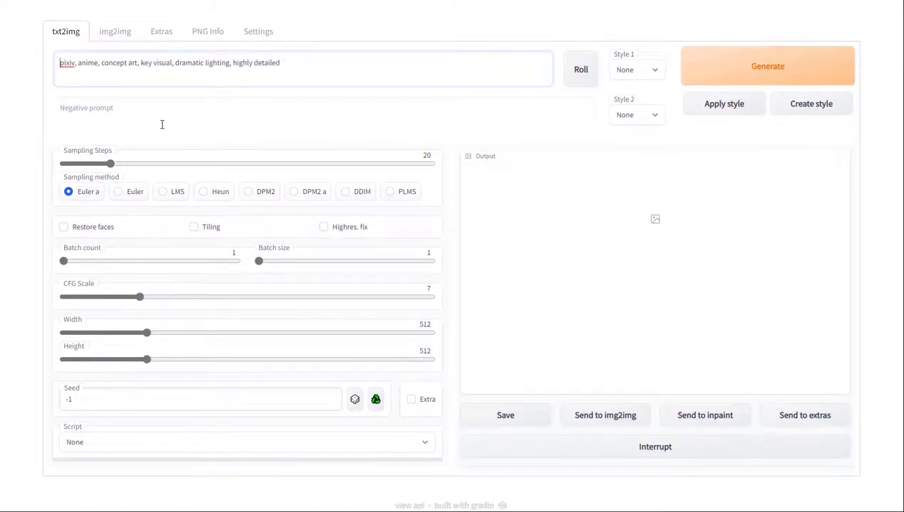
click(109, 38)
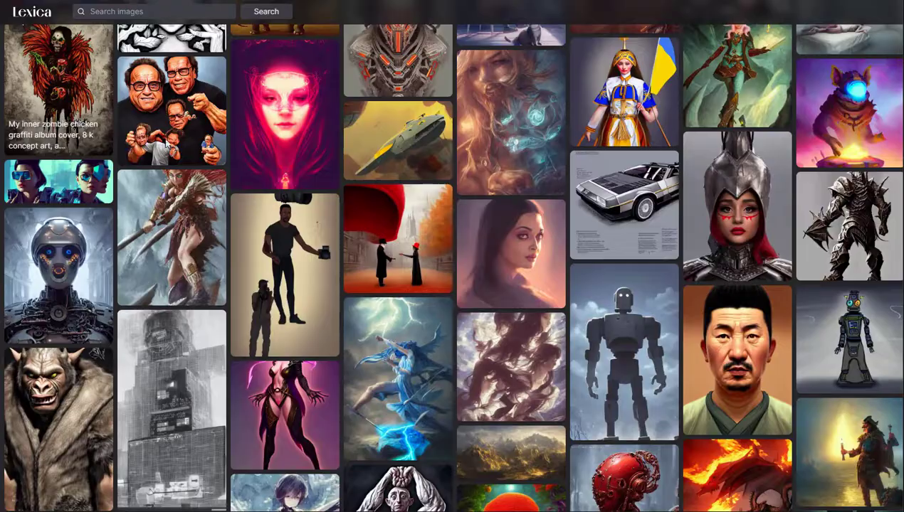
Step: Browse the Lexica gallery of generated images back up to its beginning
scroll(345, 178, up, 1)
scroll(345, 178, up, 4)
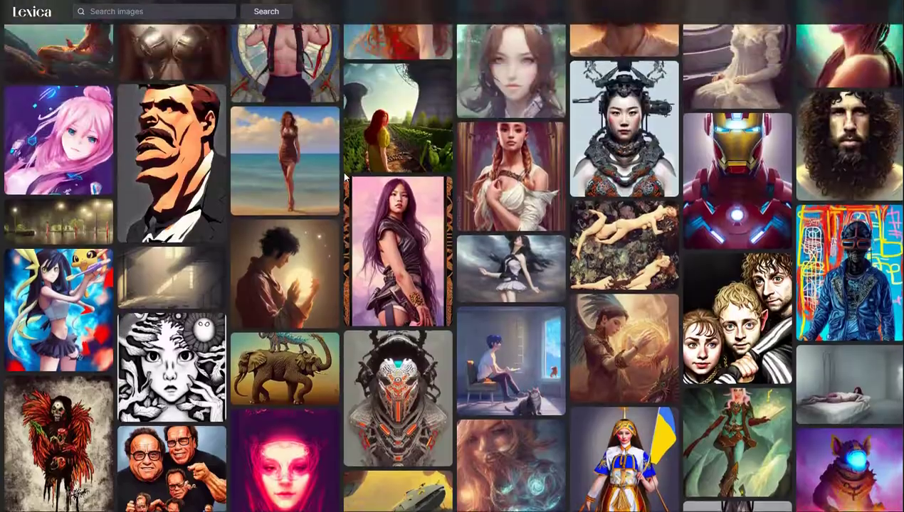
scroll(349, 206, up, 10)
scroll(420, 185, up, 8)
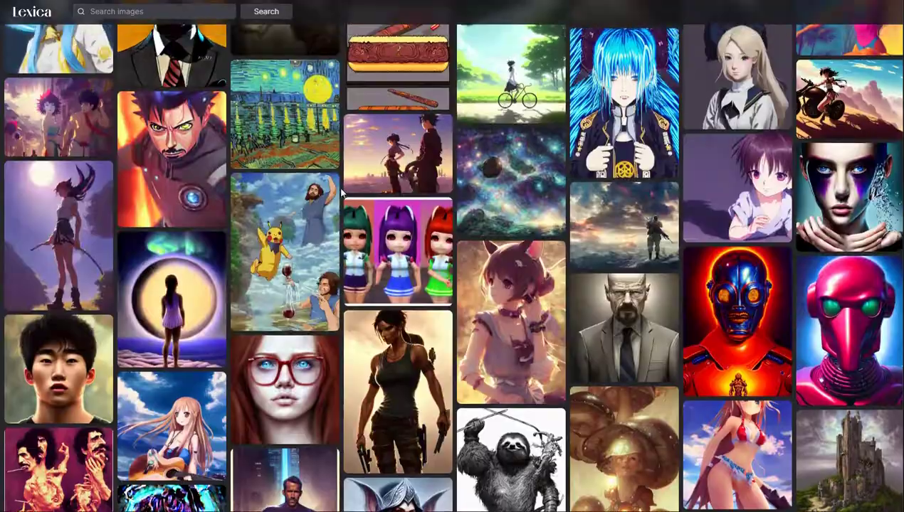
scroll(420, 185, up, 2)
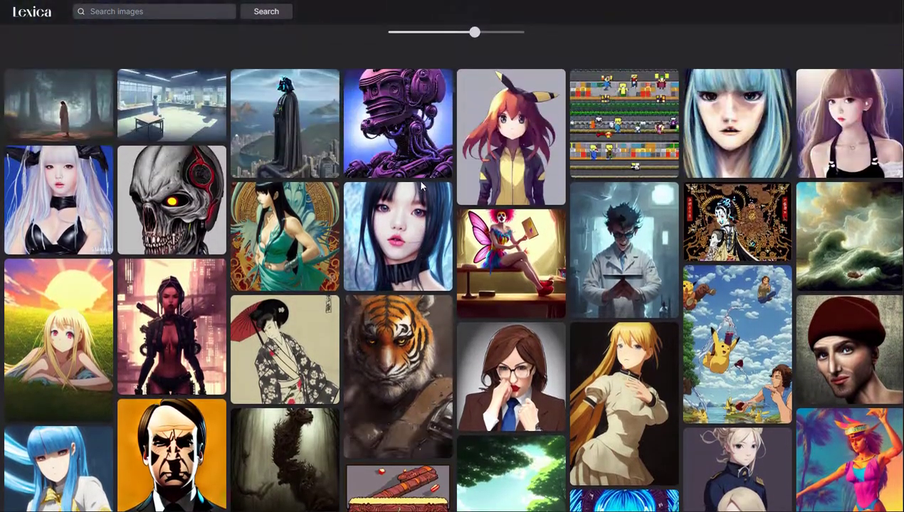
Step: Open the Lexica portrait of the black-haired girl with a black choker and copy its full prompt
click(398, 214)
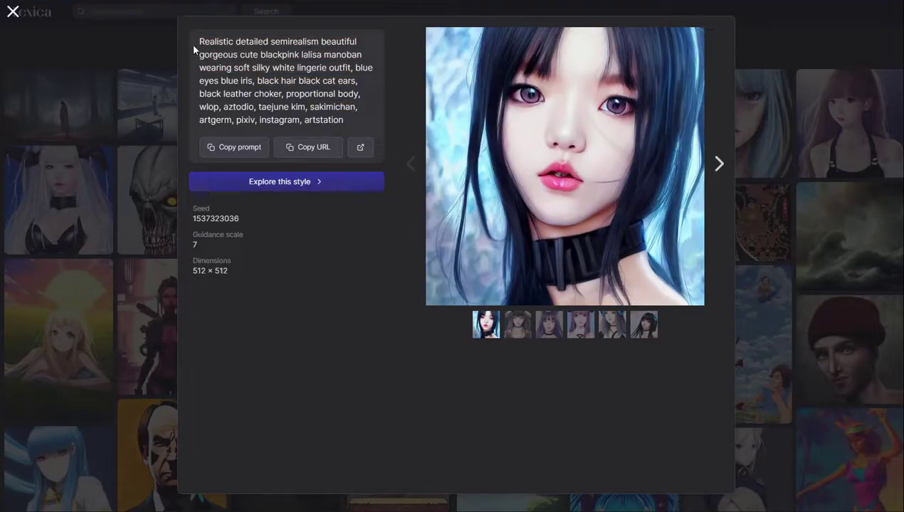
drag(194, 47, 344, 123)
key(ctrl+c)
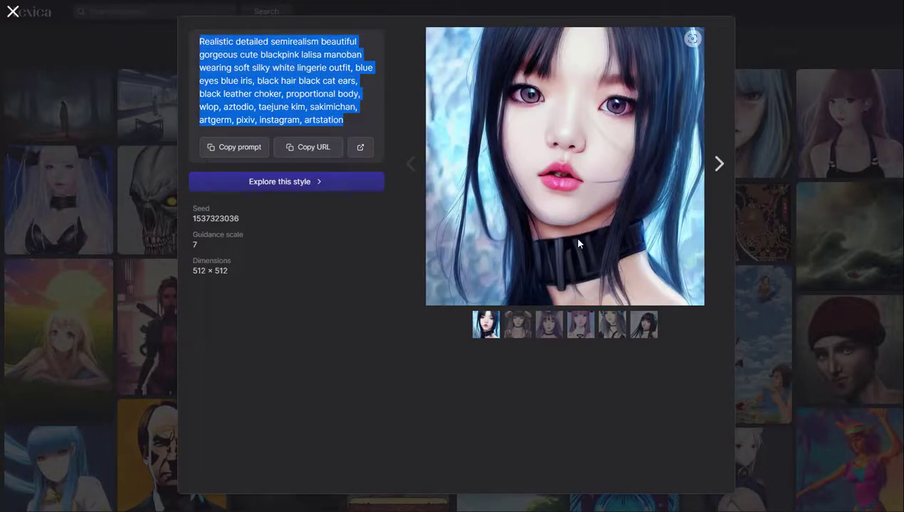
Step: Look through the other Lexica images generated from the same prompt
click(519, 326)
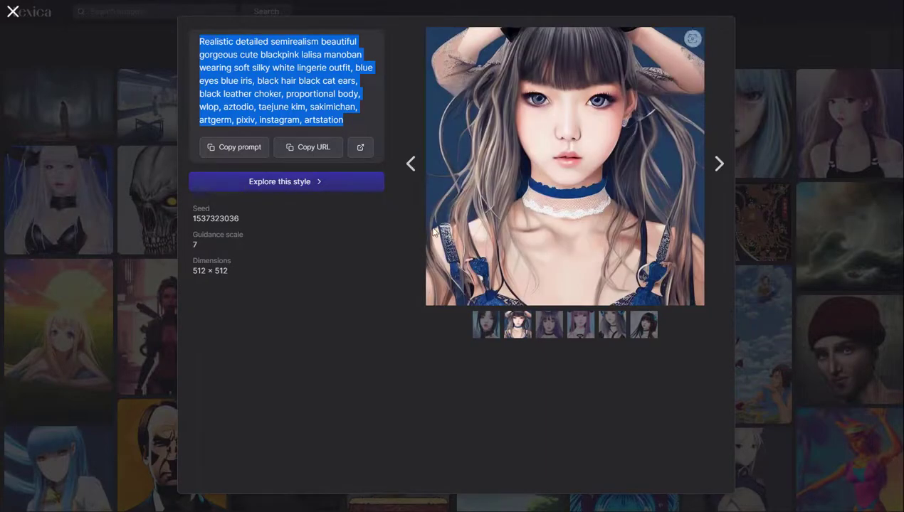
key(Right)
key(Right)
key(Right)
key(Right)
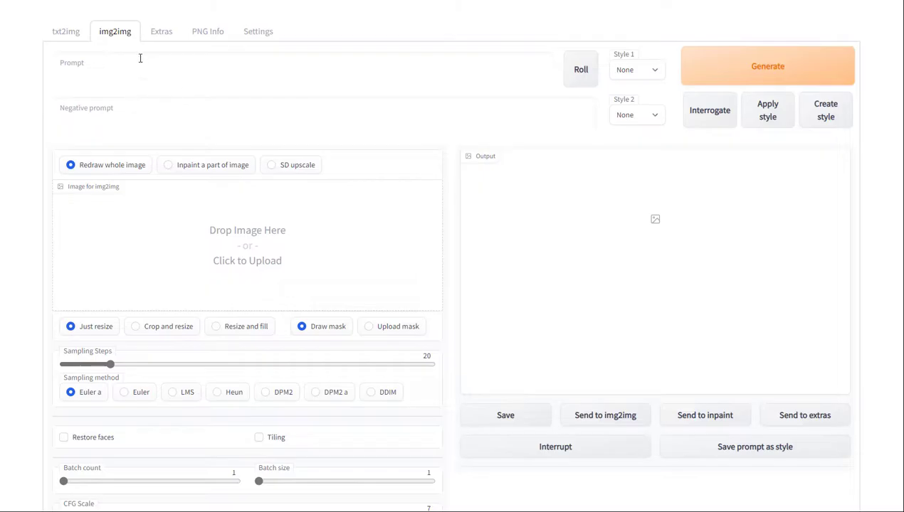
Step: Paste the copied Lexica prompt into the txt2img prompt and generate images with a batch count of 4
click(65, 31)
click(201, 79)
key(ctrl+a)
key(ctrl+v)
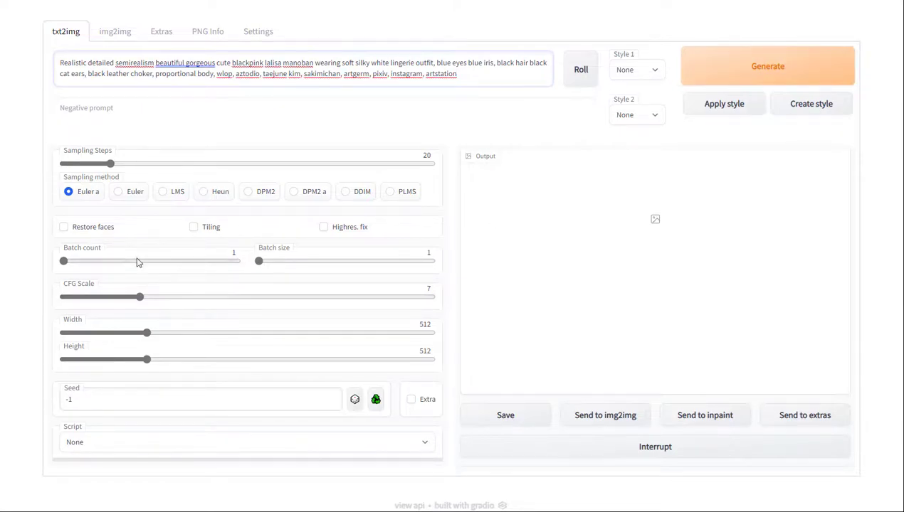
drag(64, 261, 98, 261)
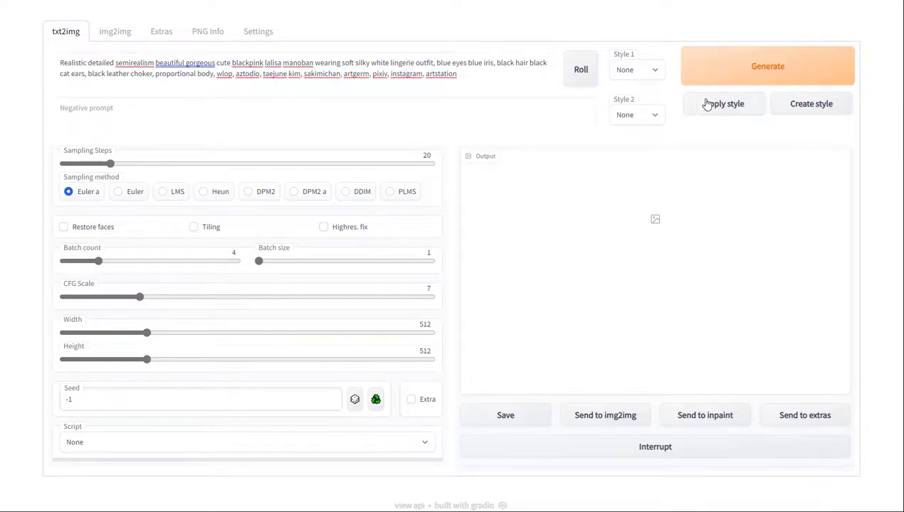
click(750, 71)
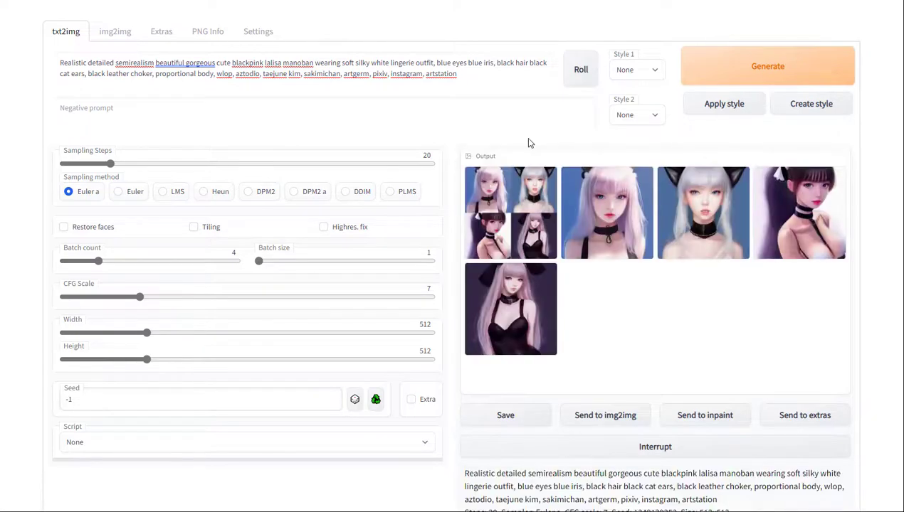
Step: Examine the generated portraits one by one and compare them with the prompt, finishing on the combined grid
click(623, 228)
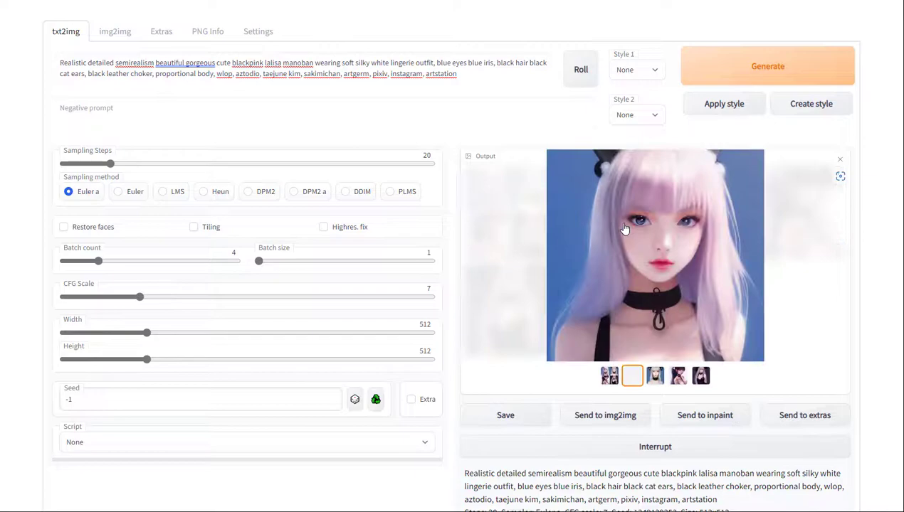
click(654, 378)
click(677, 376)
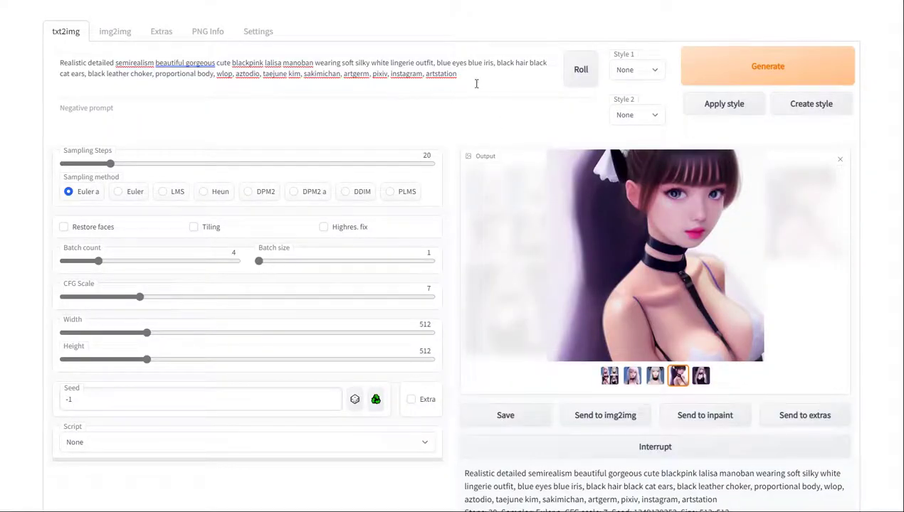
drag(459, 74, 54, 69)
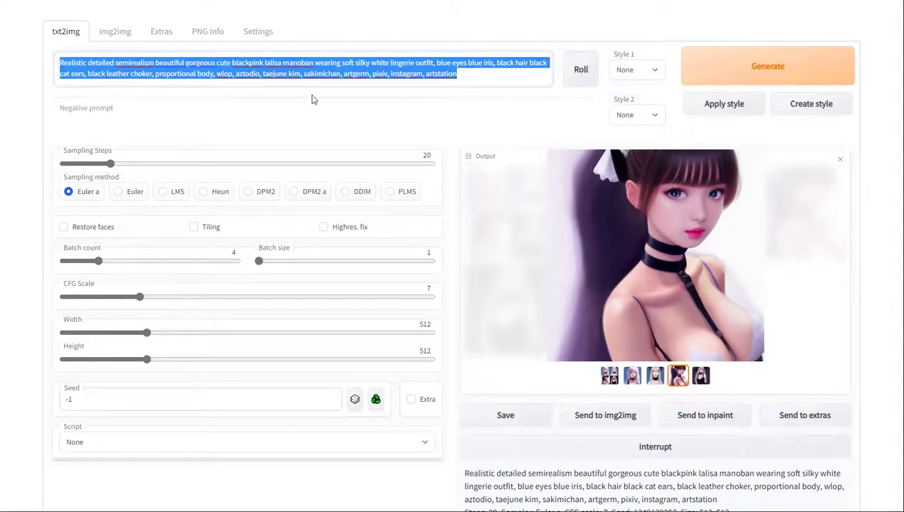
click(654, 380)
click(632, 380)
click(652, 381)
click(631, 378)
click(653, 377)
click(608, 377)
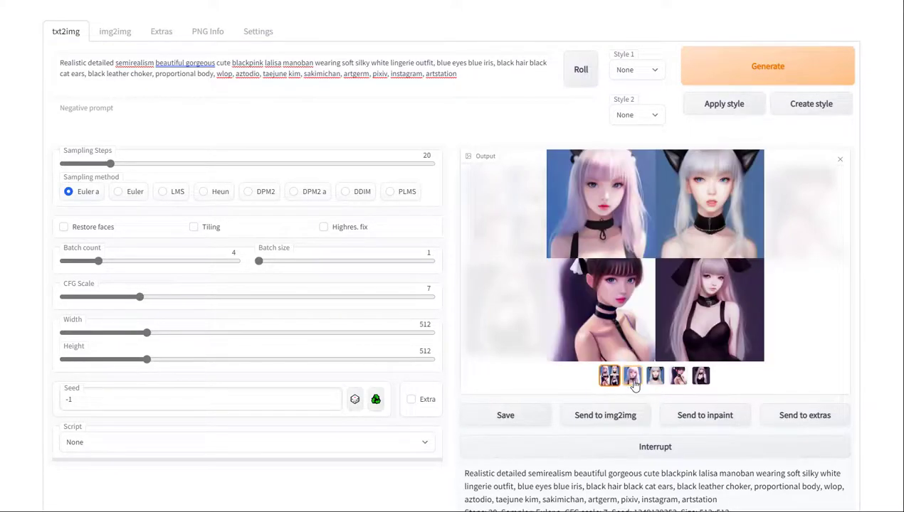
Step: Switch to img2img and load the picture of the woman in horned golden armor from Downloads as source image
click(113, 35)
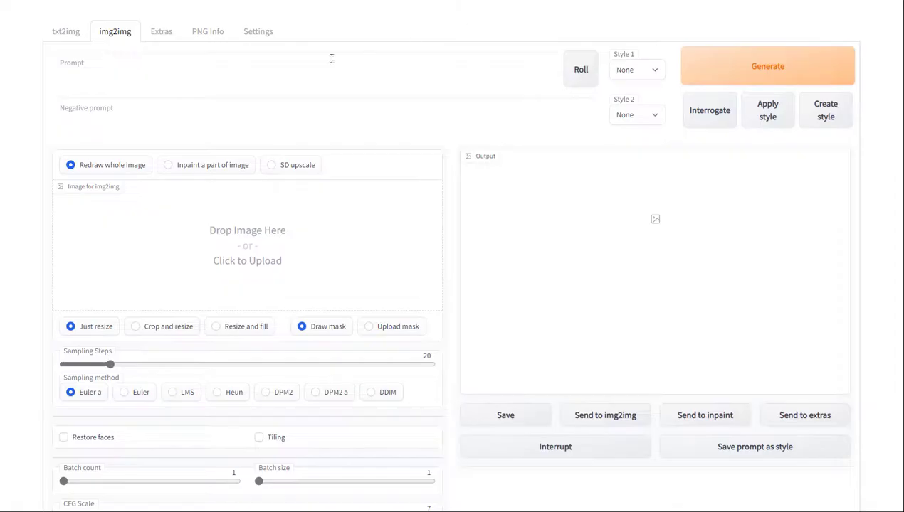
click(135, 80)
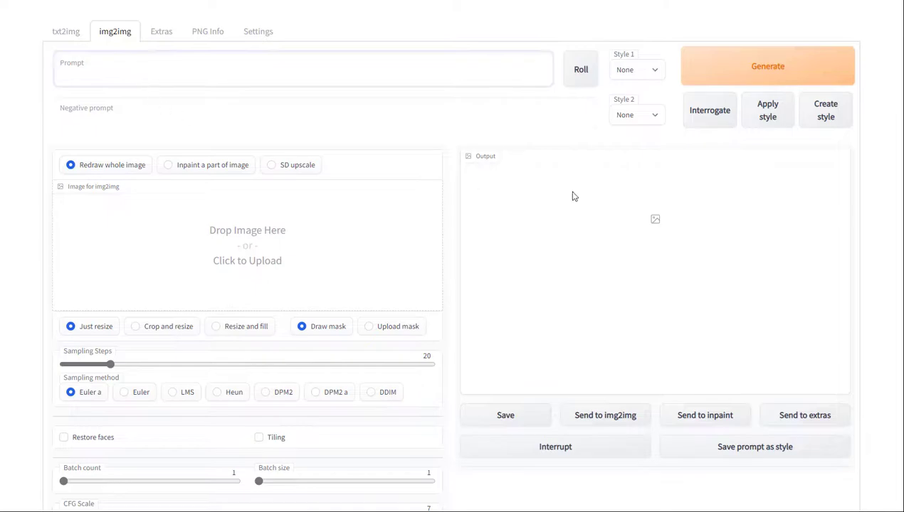
scroll(264, 224, down, 1)
scroll(265, 222, up, 1)
click(274, 230)
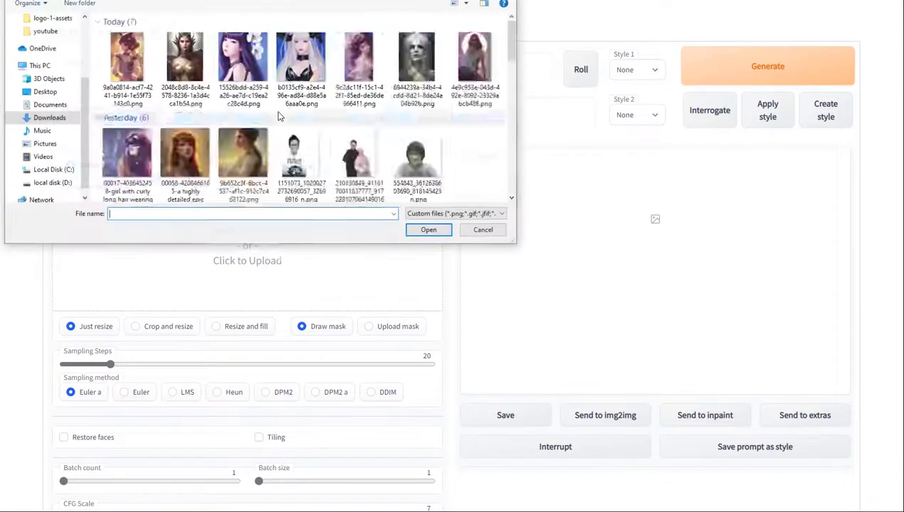
click(175, 130)
double_click(176, 130)
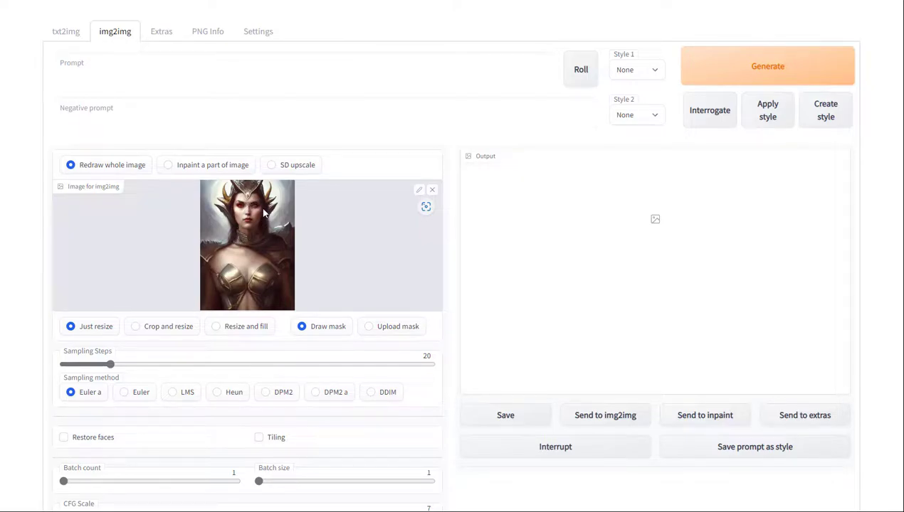
Step: Enter "Tylor Swift," as the img2img prompt
click(108, 76)
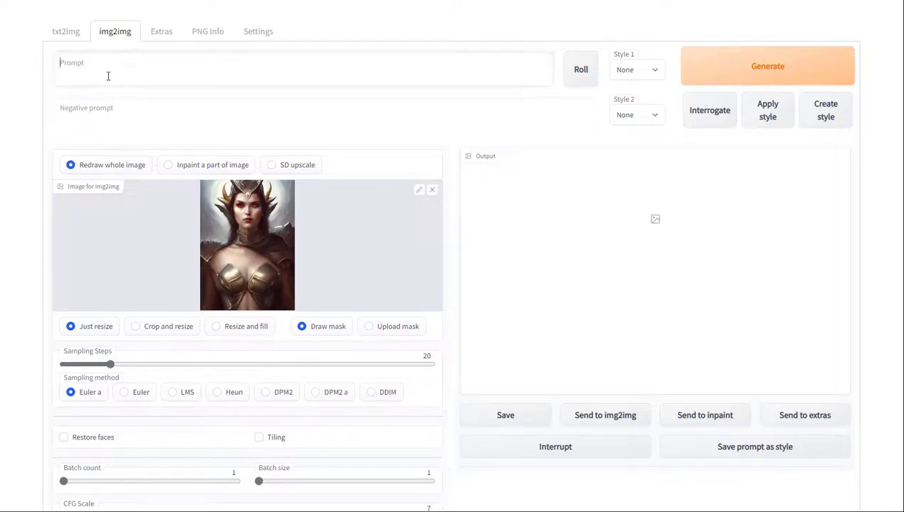
text(Tylor Swift)
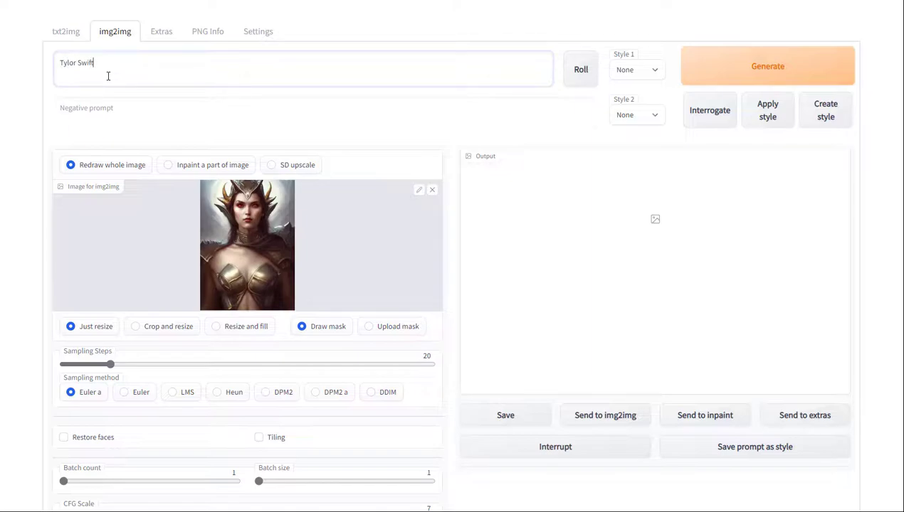
text(,)
Step: Apply anime as Style 1 to the img2img prompt and delete the surplus characters before "anime"
click(632, 69)
click(634, 94)
click(776, 115)
click(97, 63)
key(BackSpace)
key(BackSpace)
click(308, 67)
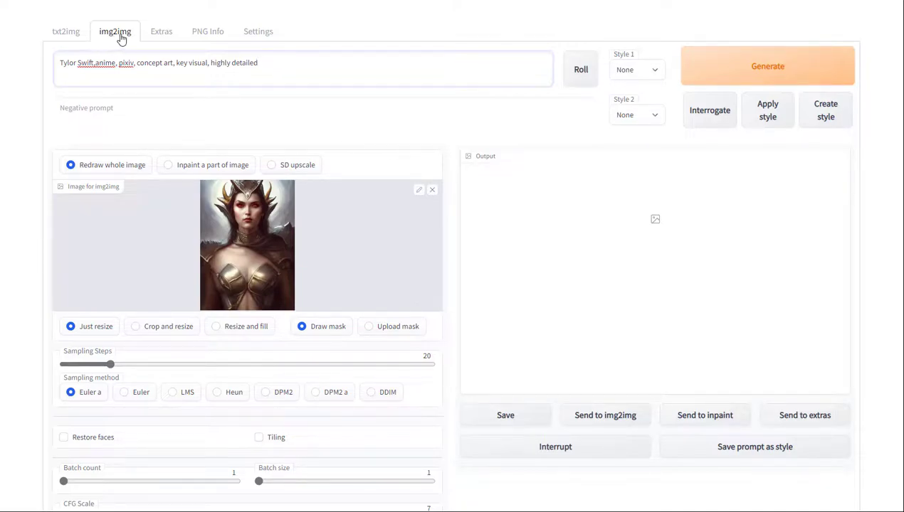
Step: Lower the denoising strength to 0.21 and review the source image
scroll(441, 285, down, 1)
scroll(441, 286, down, 1)
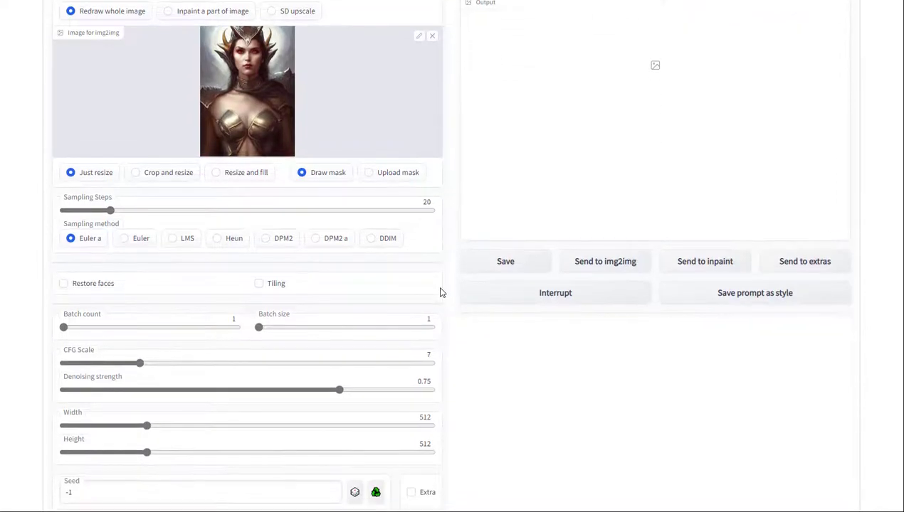
scroll(456, 322, down, 1)
scroll(458, 323, down, 1)
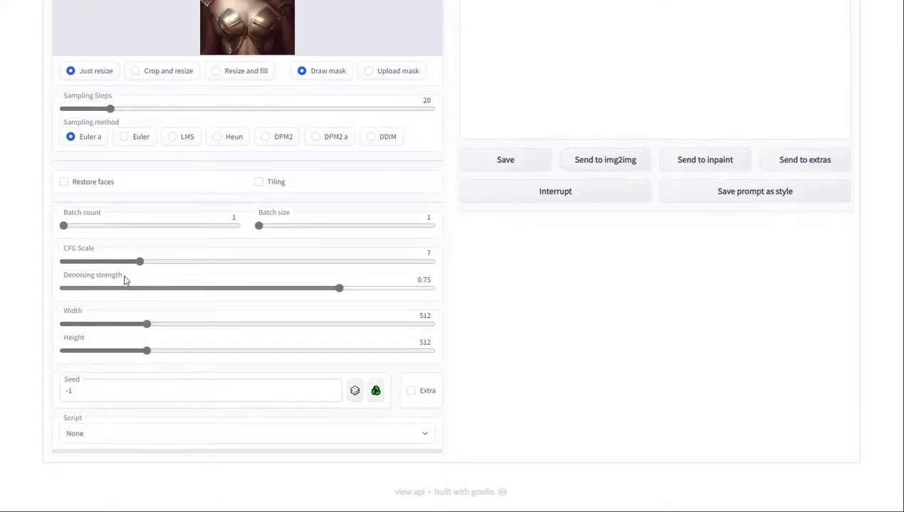
drag(340, 294, 141, 293)
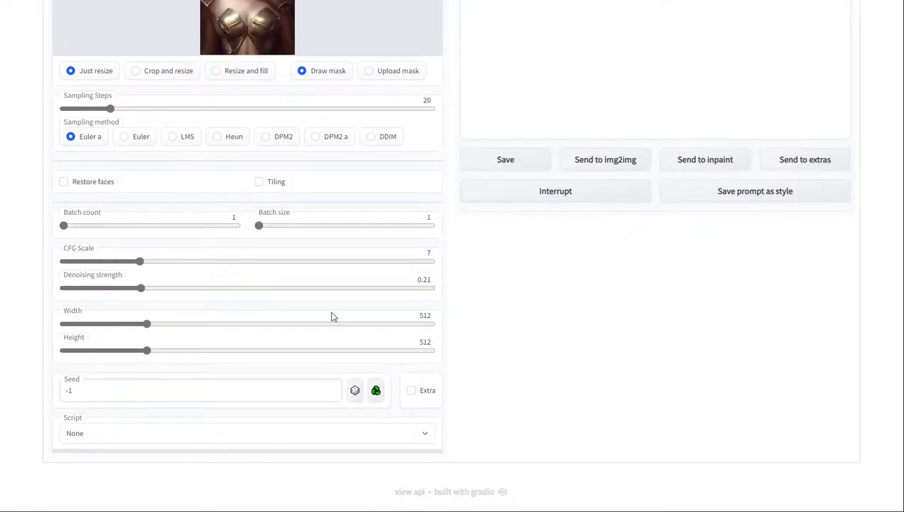
scroll(276, 311, up, 2)
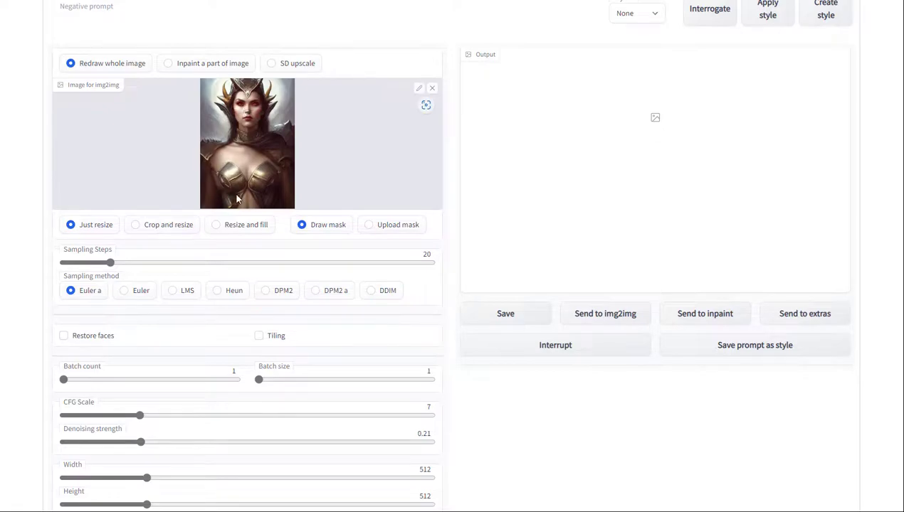
Step: Raise the denoising strength to 0.85 and review the source image and prompt
scroll(425, 327, down, 2)
drag(141, 291, 378, 295)
scroll(487, 300, up, 2)
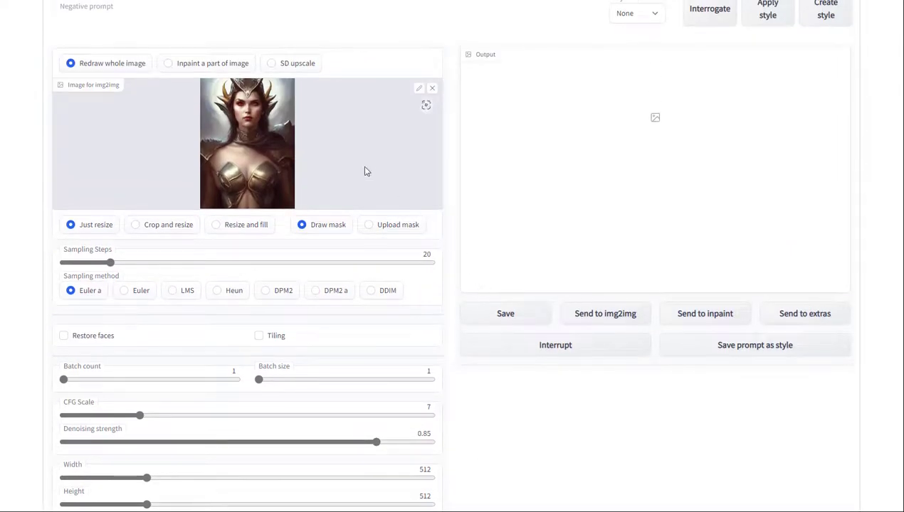
scroll(250, 103, up, 2)
click(155, 62)
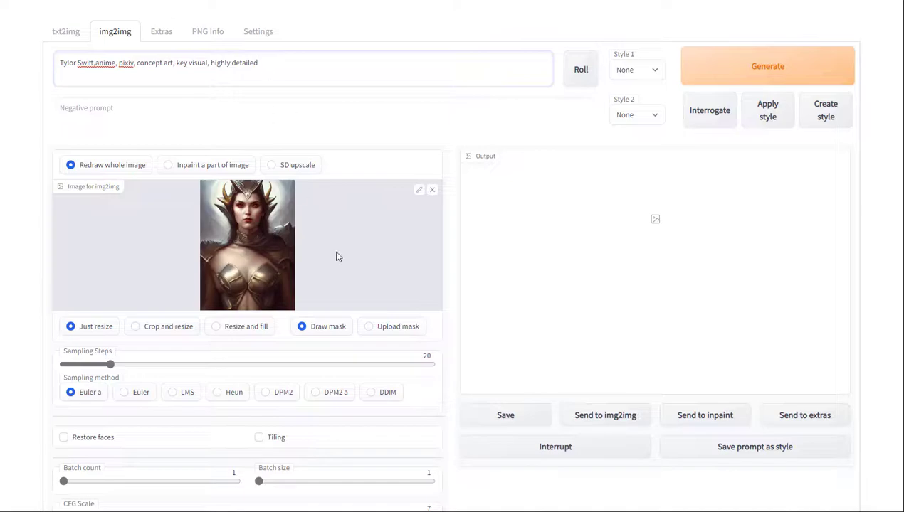
Step: Reduce the denoising strength to 0.2
scroll(317, 227, down, 3)
drag(376, 290, 137, 289)
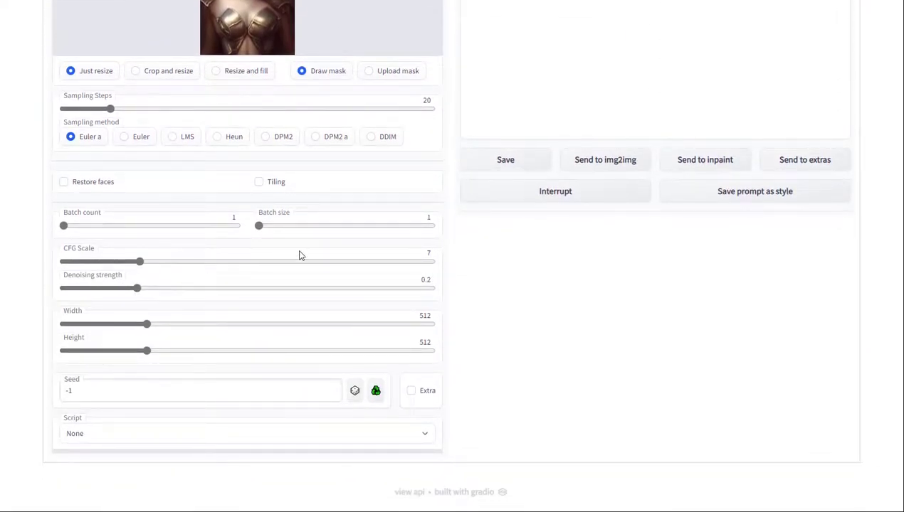
scroll(254, 146, up, 2)
scroll(254, 145, down, 1)
scroll(236, 167, up, 1)
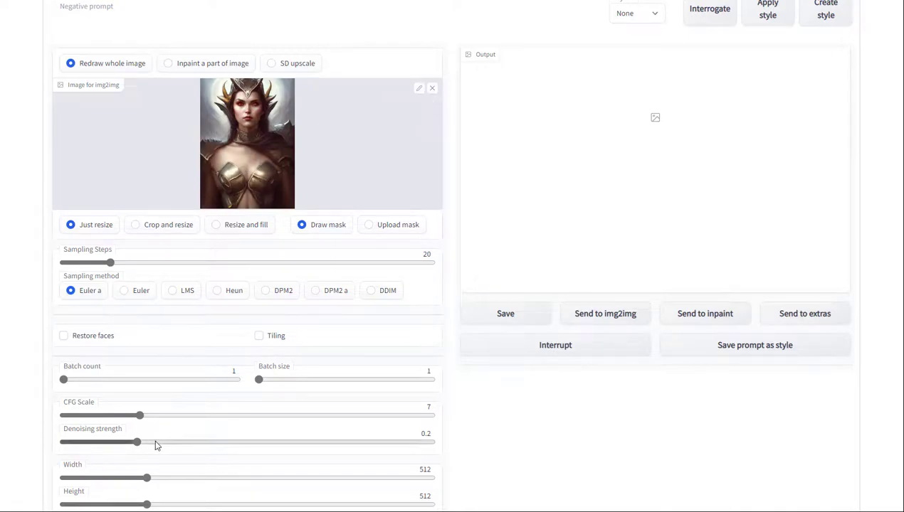
Step: Set the denoising strength to 0.3 and the sampling steps to 30
drag(138, 442, 175, 443)
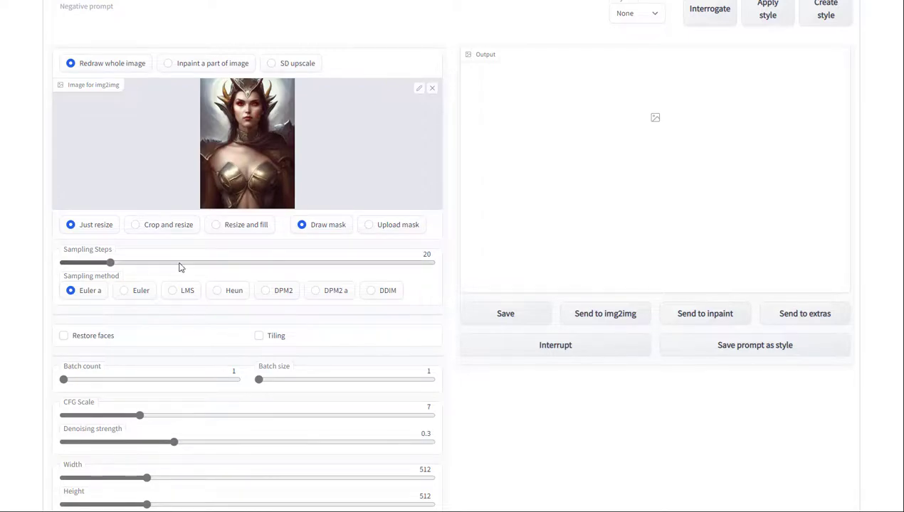
scroll(179, 267, up, 1)
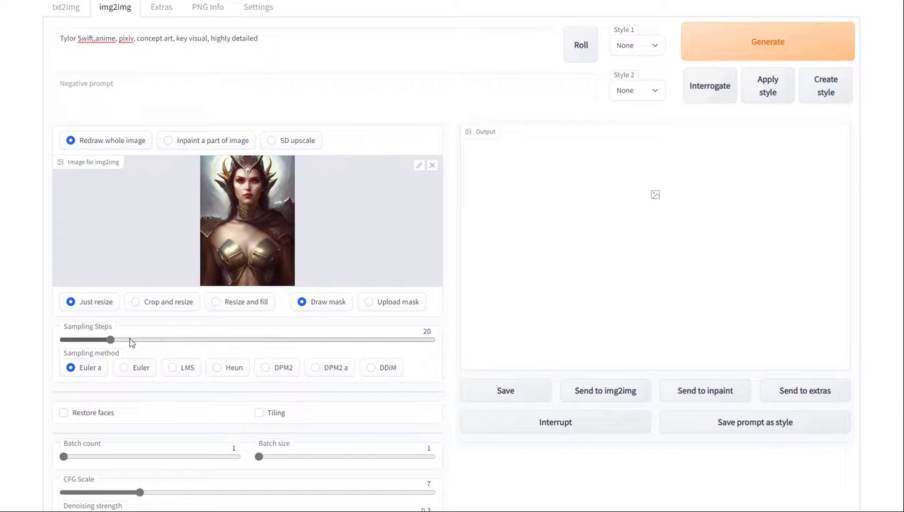
drag(110, 340, 136, 339)
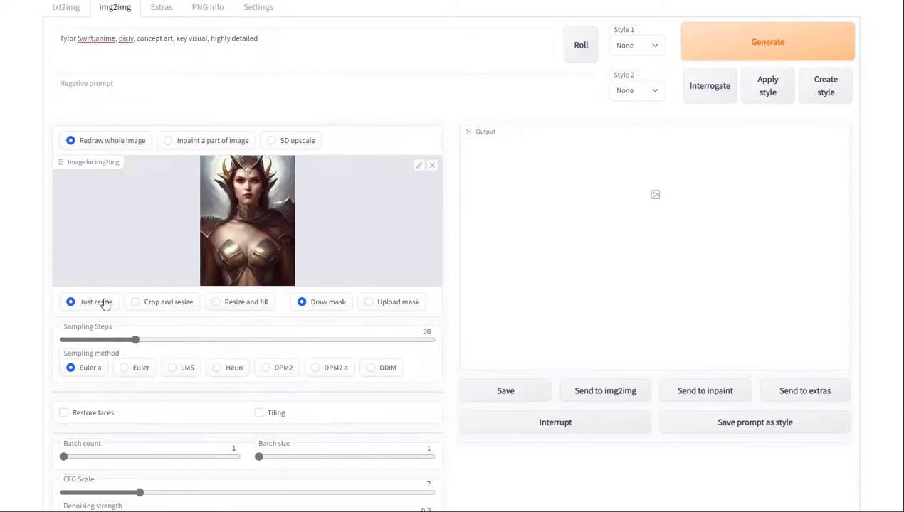
Step: Insert a space before "anime" so the prompt reads "Tylor Swift, anime, pixiv, concept art, key visual, highly detailed"
click(140, 46)
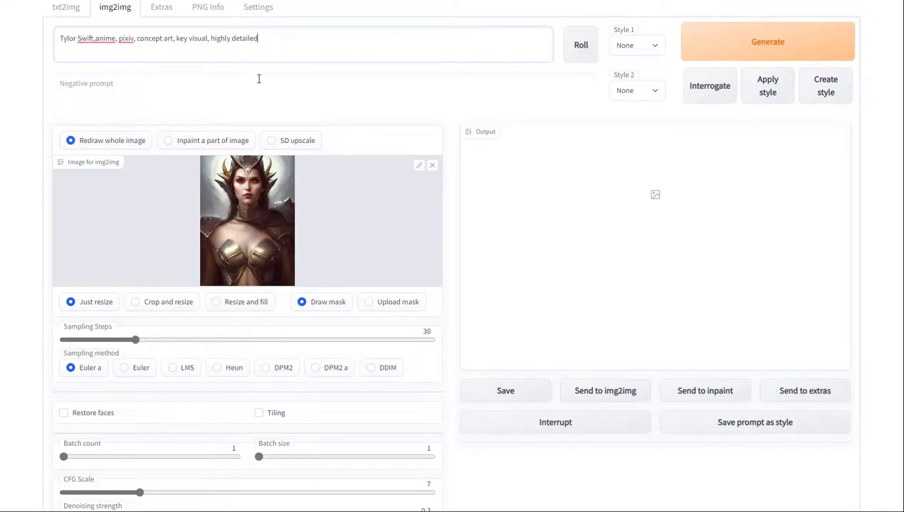
click(136, 37)
click(96, 38)
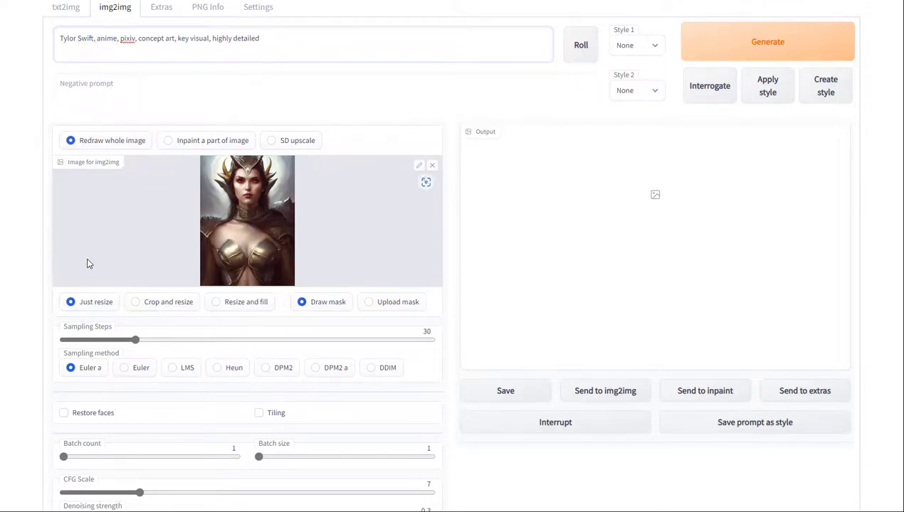
Step: Set the img2img batch count to 4 and generate the images
scroll(87, 264, down, 3)
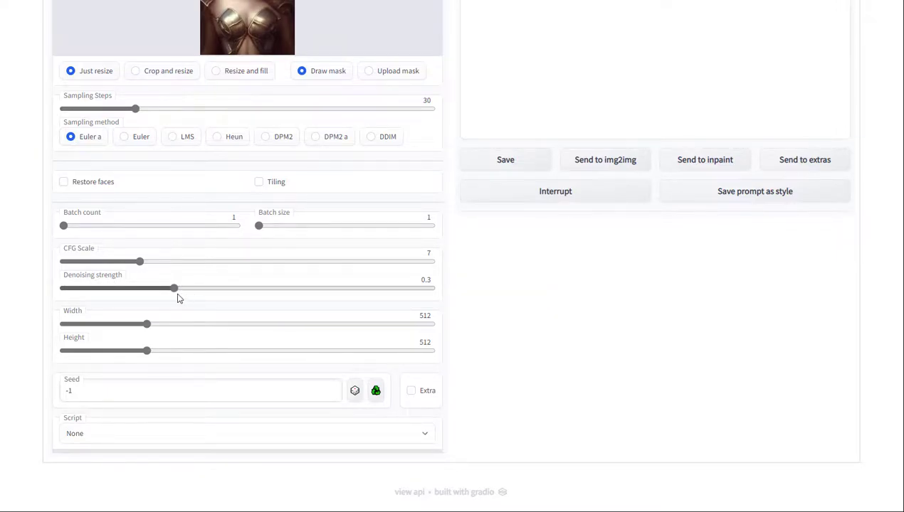
scroll(152, 305, up, 3)
scroll(184, 411, down, 1)
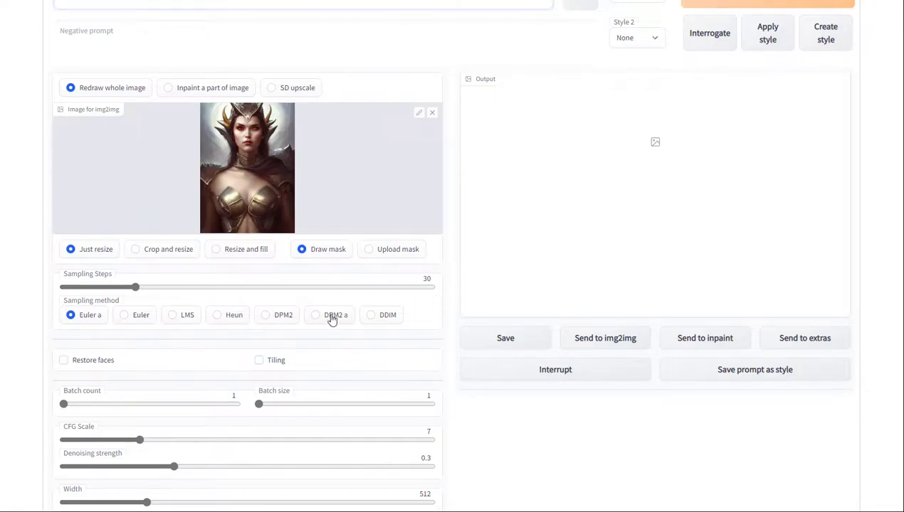
scroll(29, 335, down, 1)
drag(64, 327, 98, 328)
scroll(217, 329, up, 2)
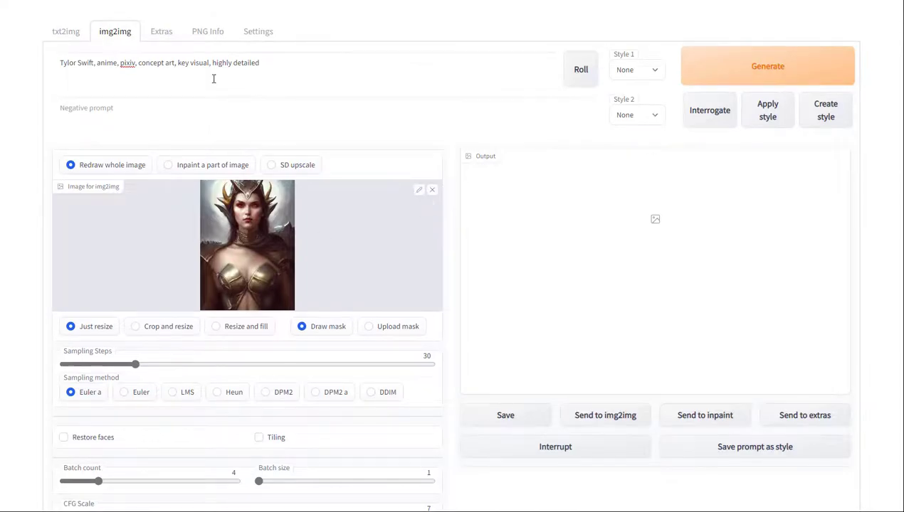
click(782, 83)
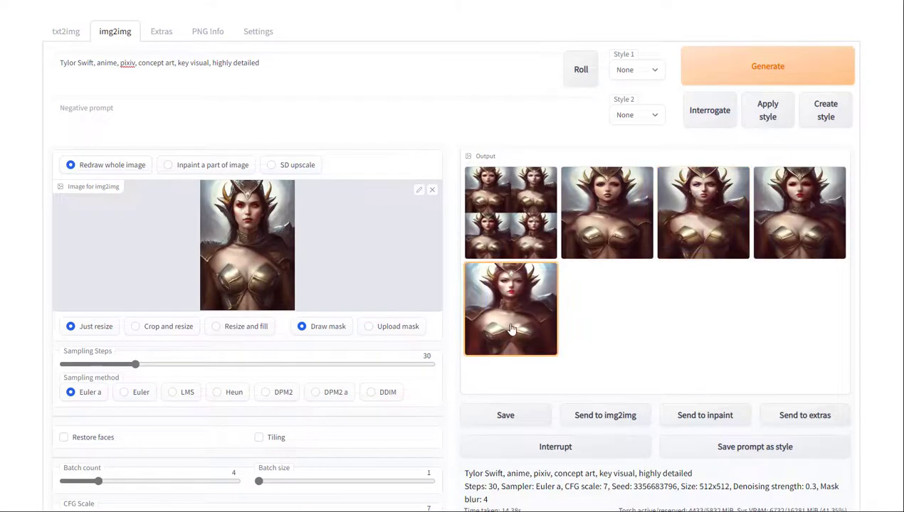
Step: Select the first generated image and open the source image of the woman with horns and armor on Lexica
click(595, 232)
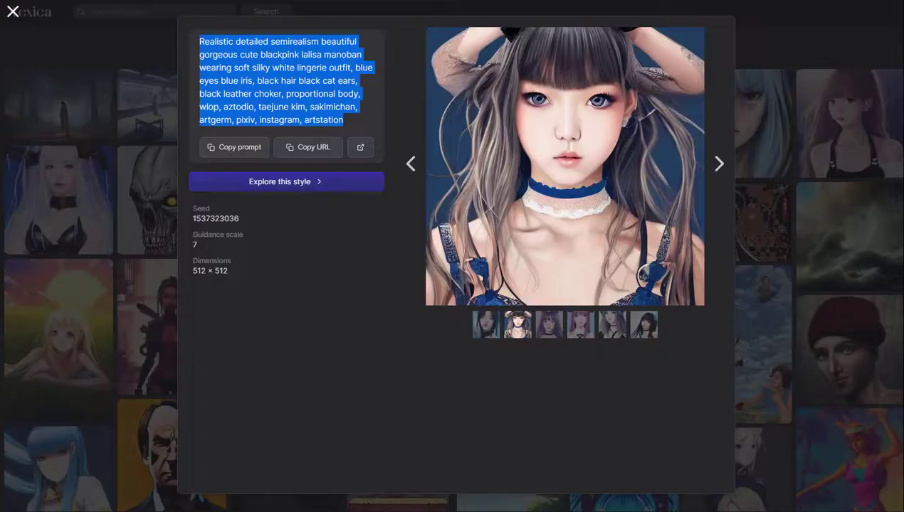
click(115, 204)
scroll(198, 249, down, 12)
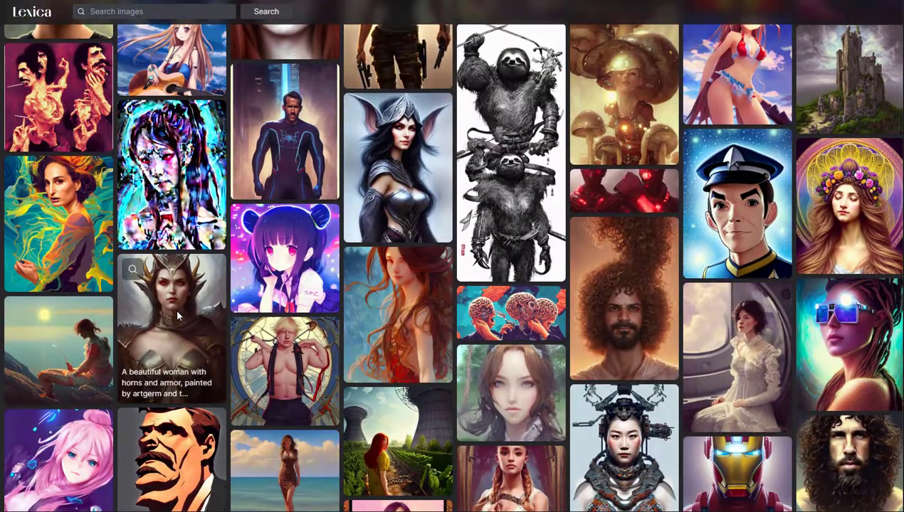
click(178, 316)
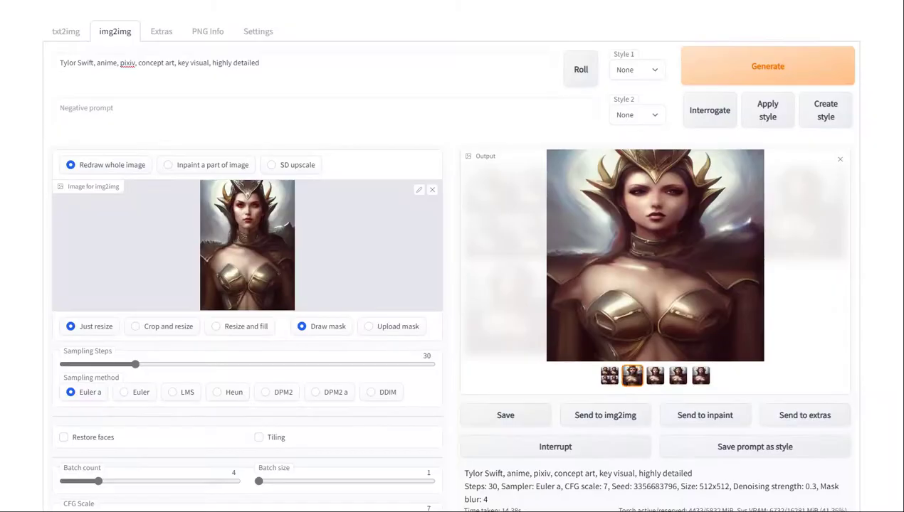
Step: Check the source image's dimensions on Lexica and set the img2img height to 704
scroll(162, 347, down, 3)
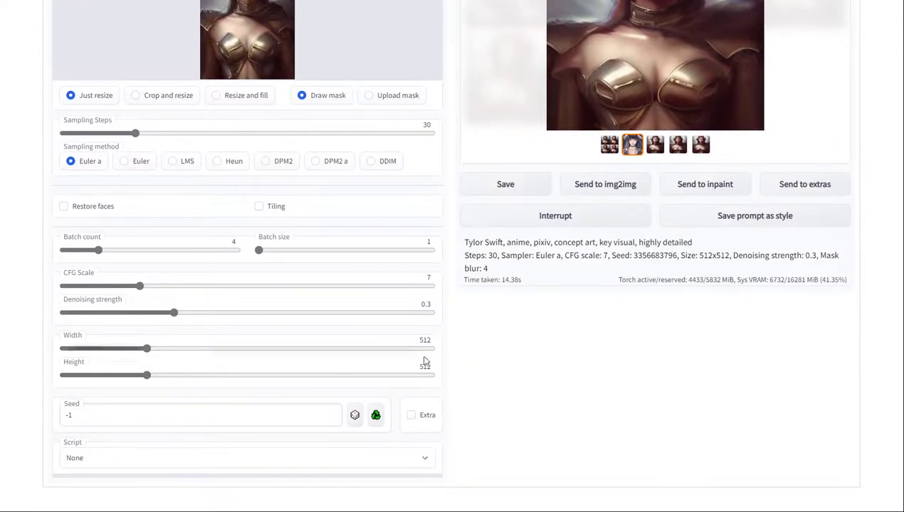
scroll(445, 365, up, 2)
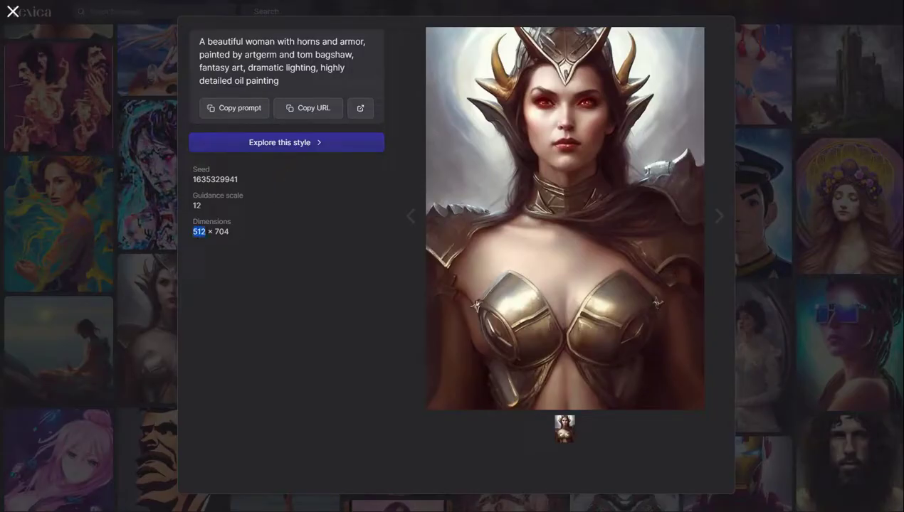
double_click(224, 232)
click(264, 256)
drag(192, 232, 230, 232)
click(233, 254)
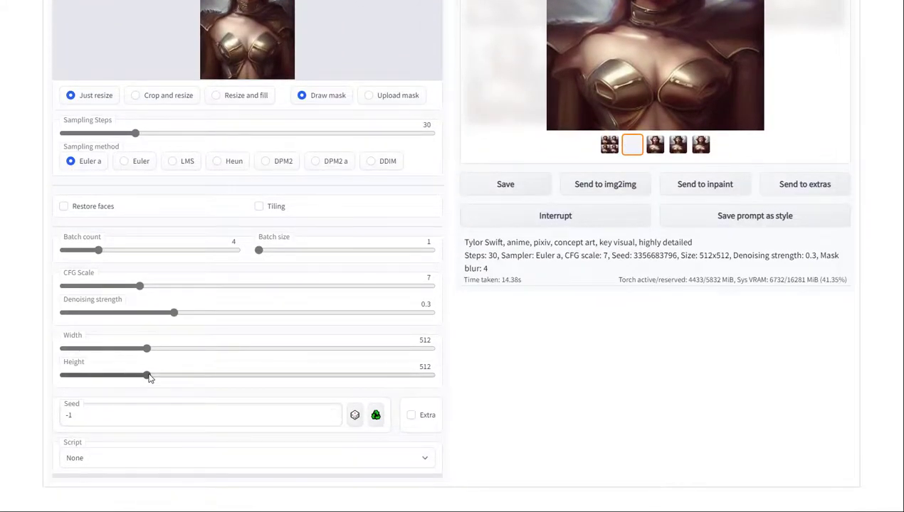
drag(147, 376, 158, 376)
Step: Use the DPM2 a sampling method with 50 sampling steps and generate the img2img images
scroll(489, 365, up, 3)
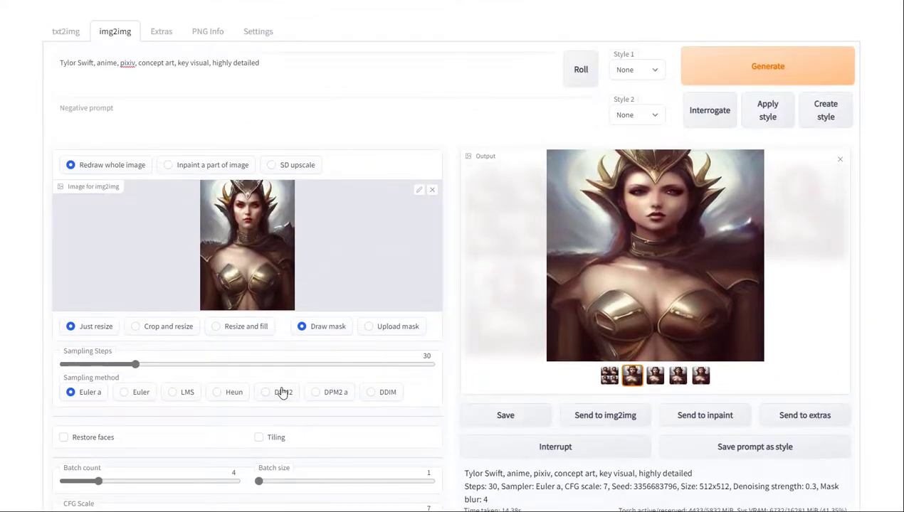
click(320, 396)
scroll(506, 270, down, 1)
drag(135, 287, 184, 290)
scroll(369, 319, down, 2)
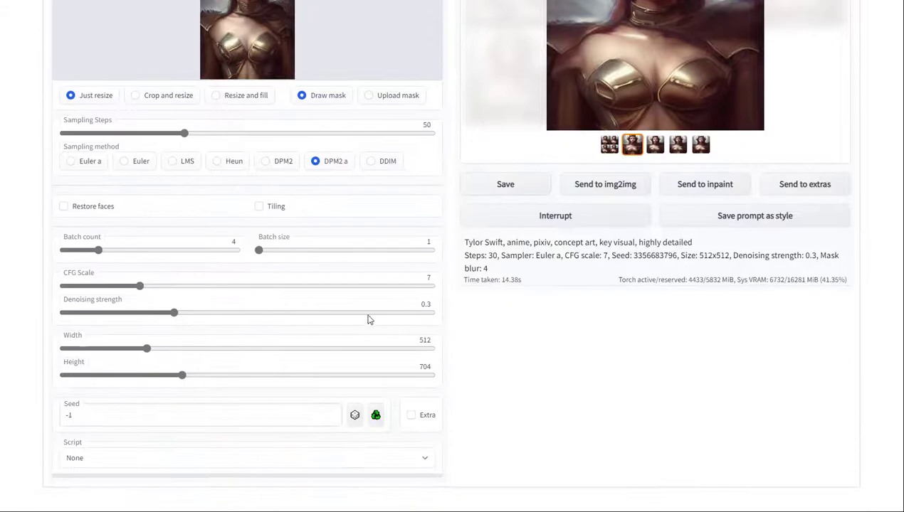
double_click(425, 305)
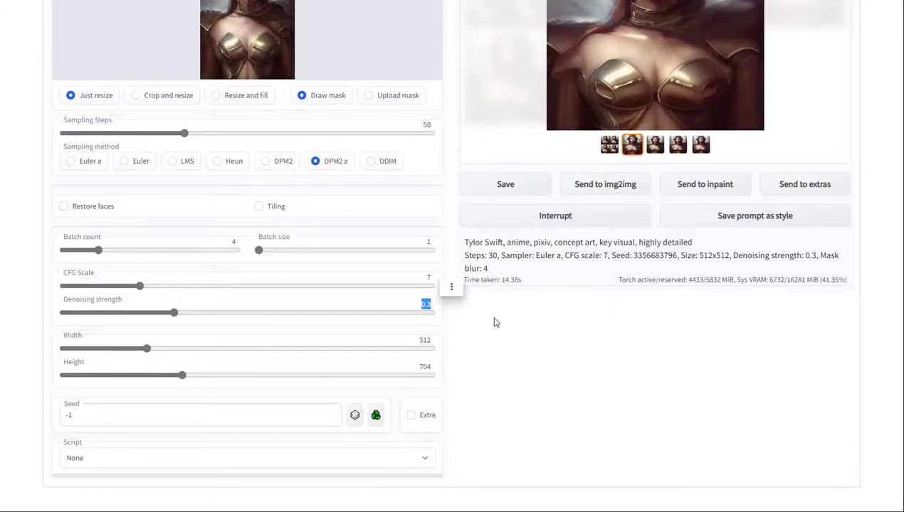
scroll(450, 297, up, 1)
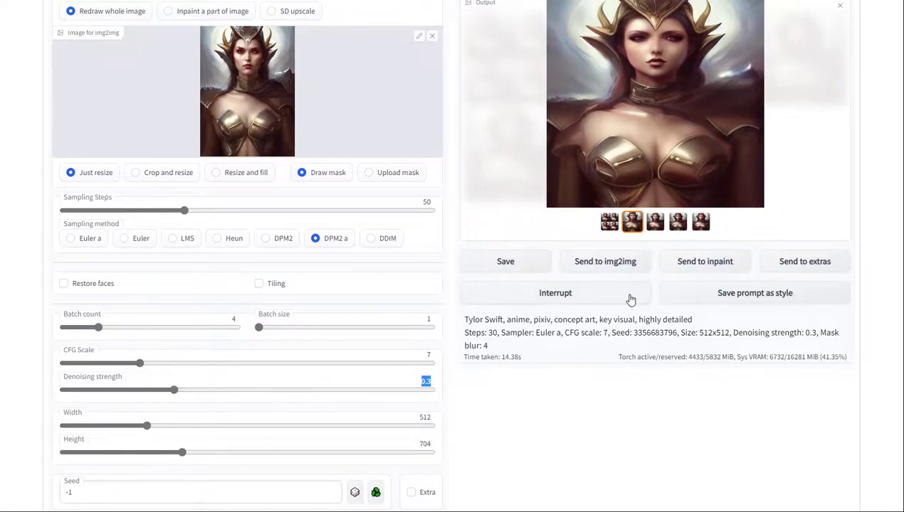
scroll(630, 300, up, 2)
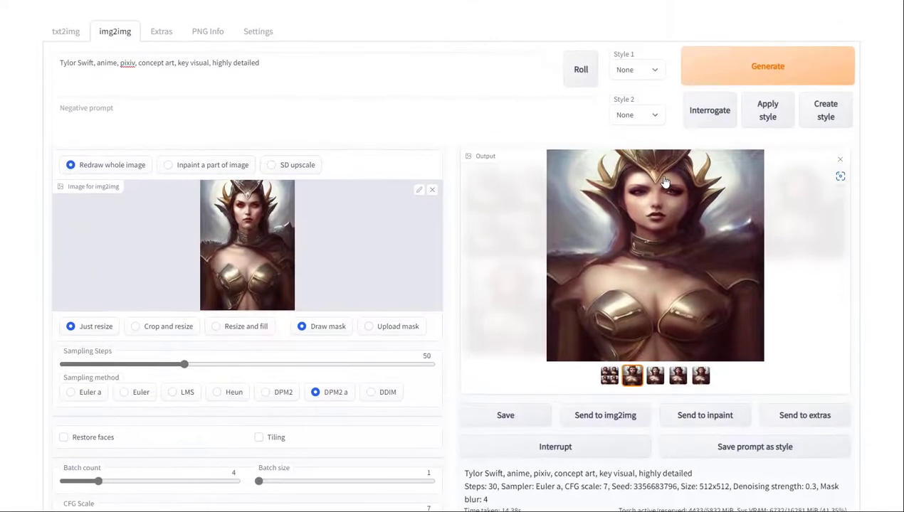
click(743, 66)
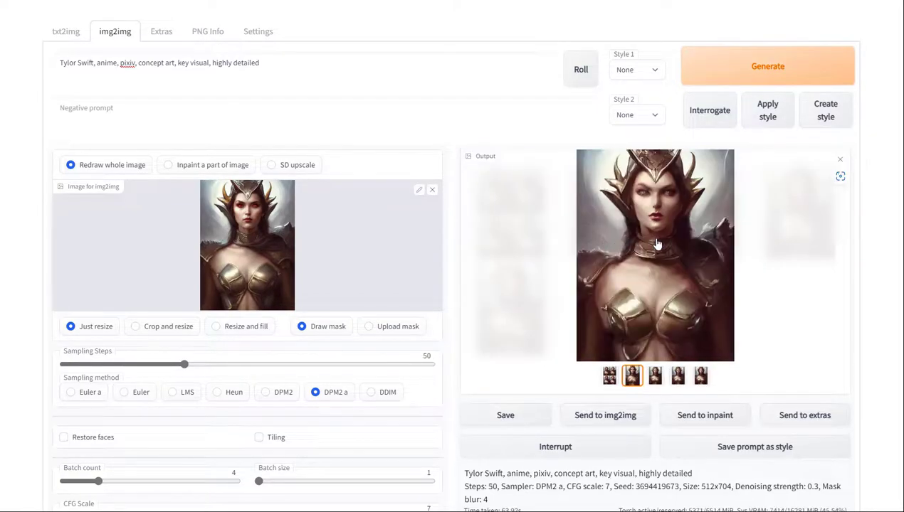
Step: View the first result at full size and examine the style keywords in the prompt
click(663, 244)
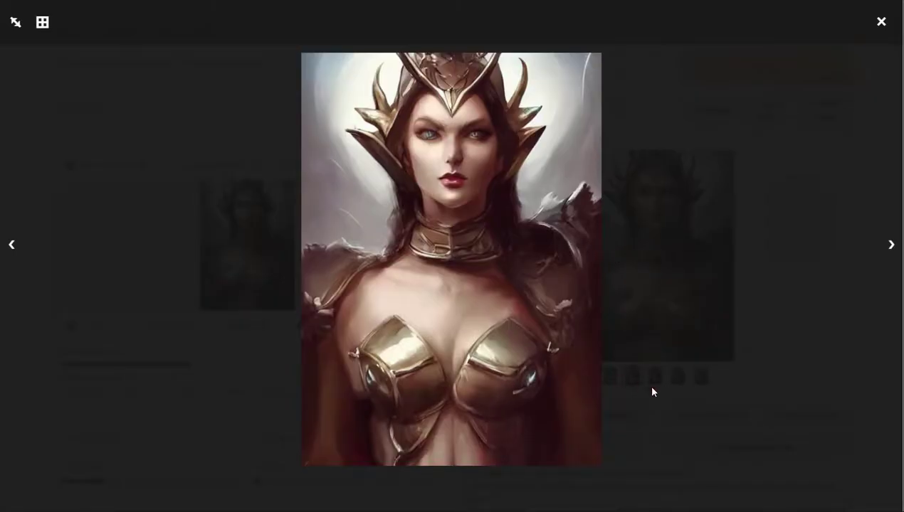
click(711, 407)
click(157, 64)
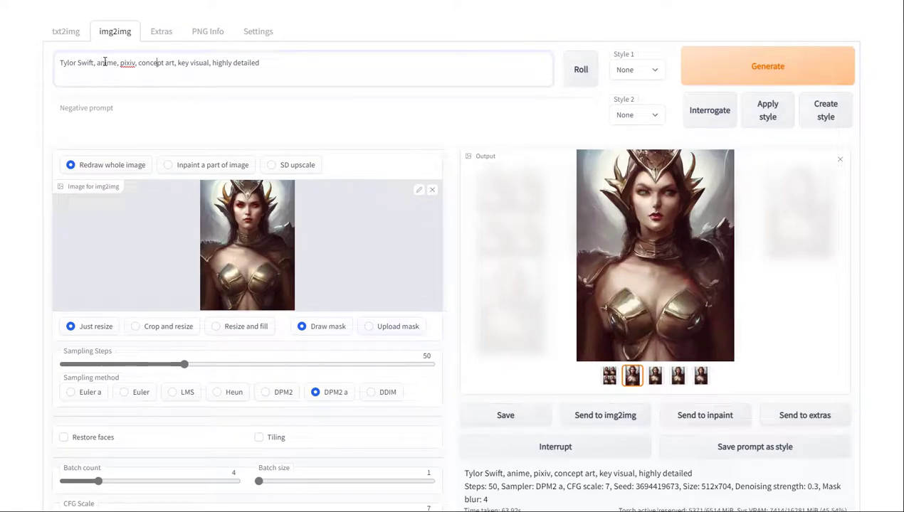
double_click(104, 63)
double_click(127, 63)
double_click(107, 63)
double_click(151, 62)
double_click(184, 63)
Step: Look through the remaining generated images of the DPM2 a batch
scroll(244, 286, down, 4)
scroll(254, 303, up, 2)
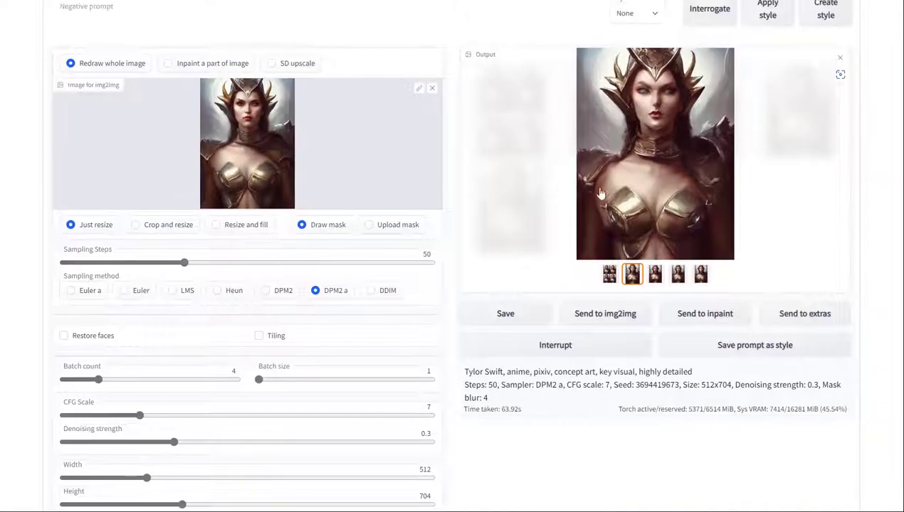
click(654, 278)
click(679, 278)
click(700, 275)
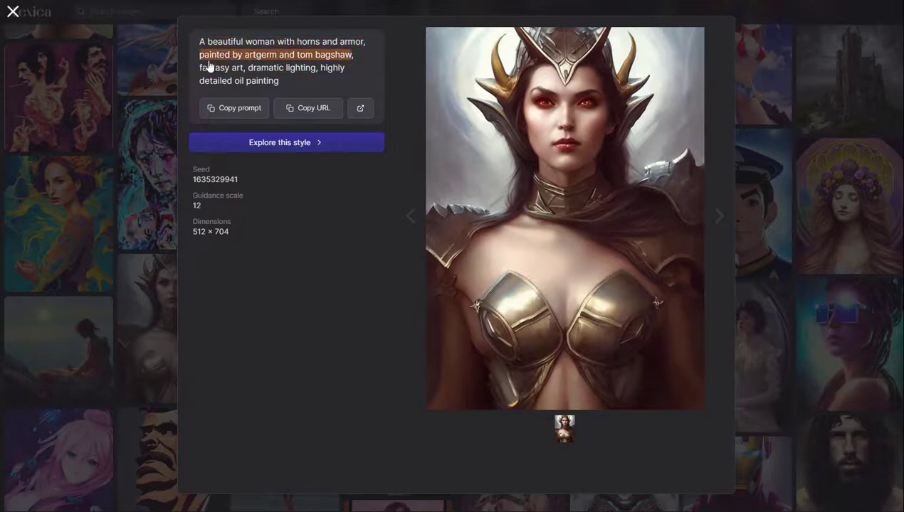
Step: Replace "anime, pixiv, concept art, key visual," in the prompt with the style text copied from the Lexica prompt, followed by a comma
drag(204, 63, 279, 85)
key(ctrl+c)
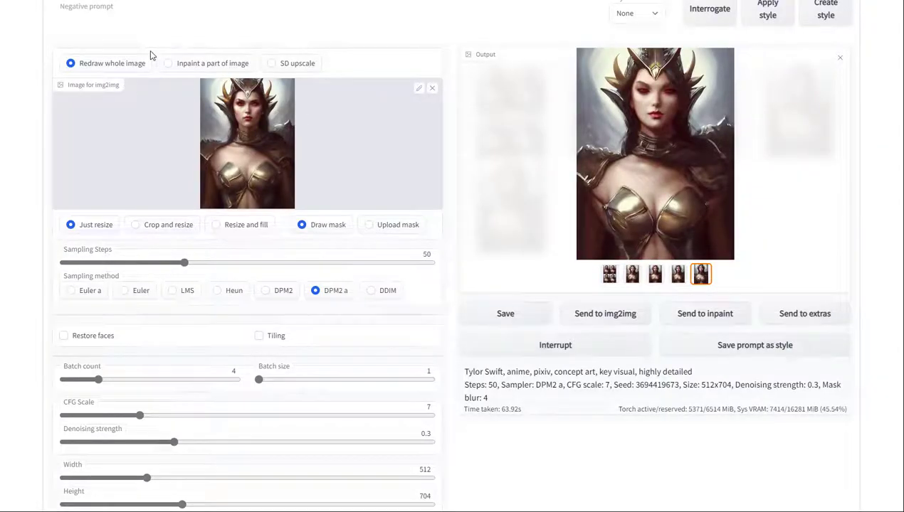
scroll(150, 56, up, 2)
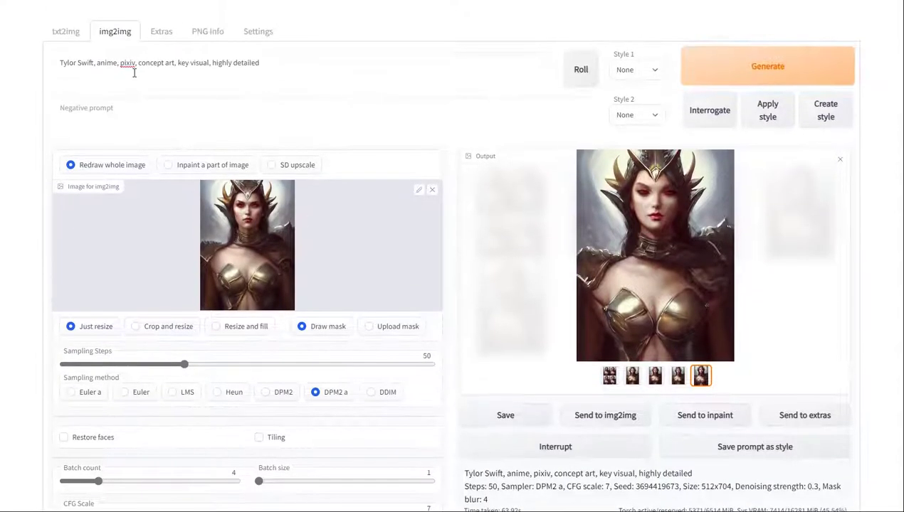
drag(97, 63, 211, 65)
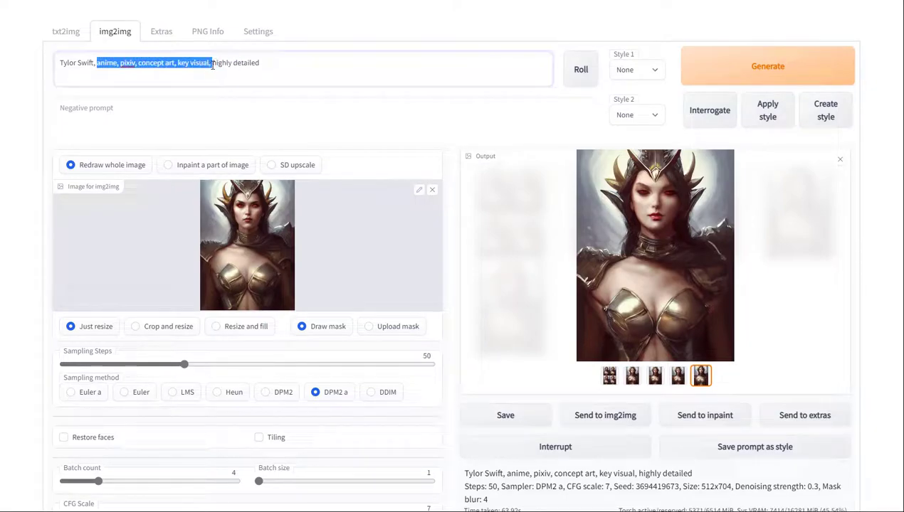
key(ctrl+v)
text(,)
Step: Delete "painted" from the prompt so the style text begins with "by artgerm and tom bagshaw"
click(157, 62)
click(124, 63)
drag(98, 64, 126, 64)
key(BackSpace)
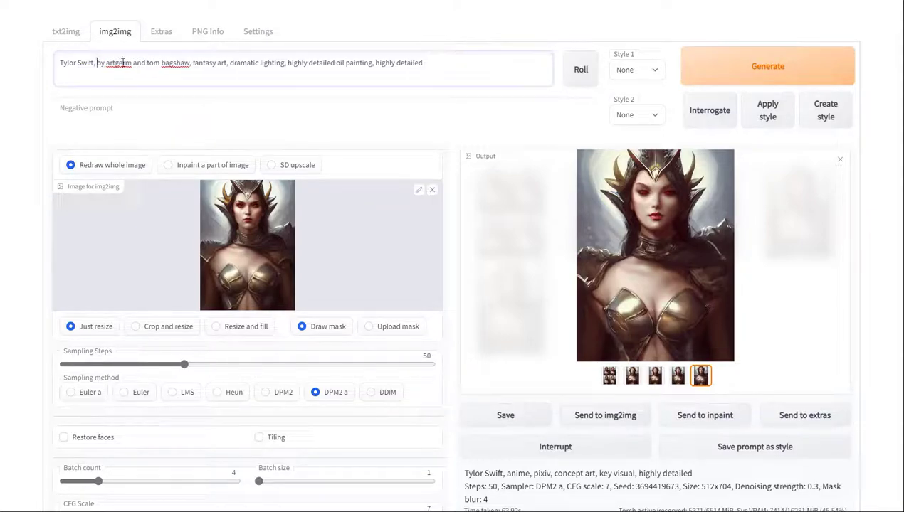
Step: Set the sampling steps to 40 and generate the images with the revised prompt
scroll(214, 234, down, 2)
scroll(269, 337, up, 1)
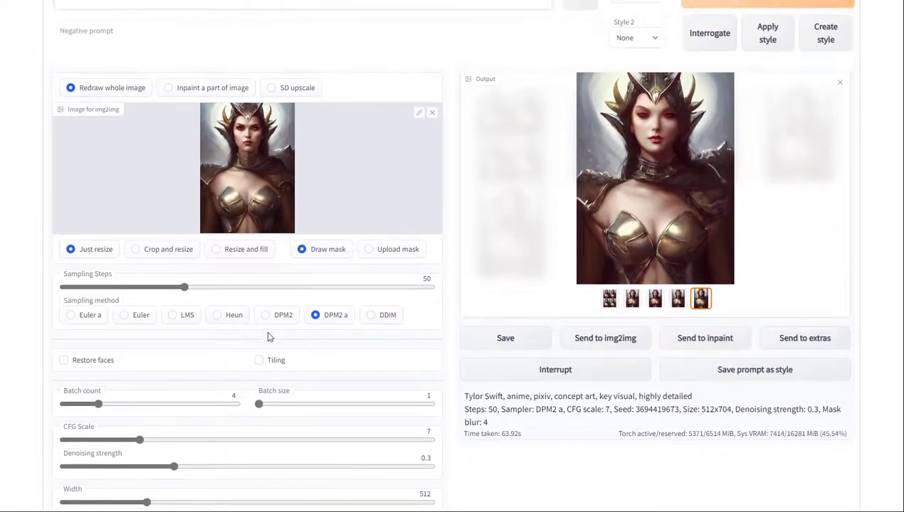
drag(184, 287, 163, 291)
scroll(185, 284, up, 1)
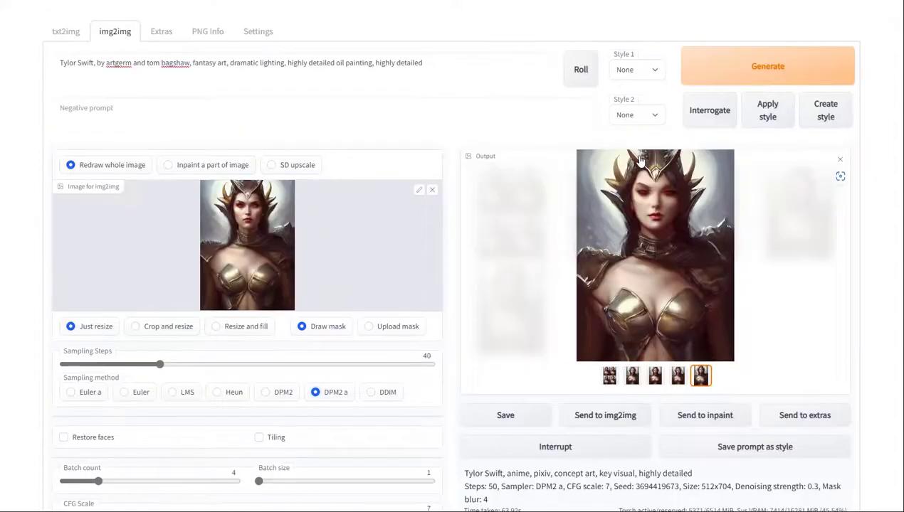
click(726, 67)
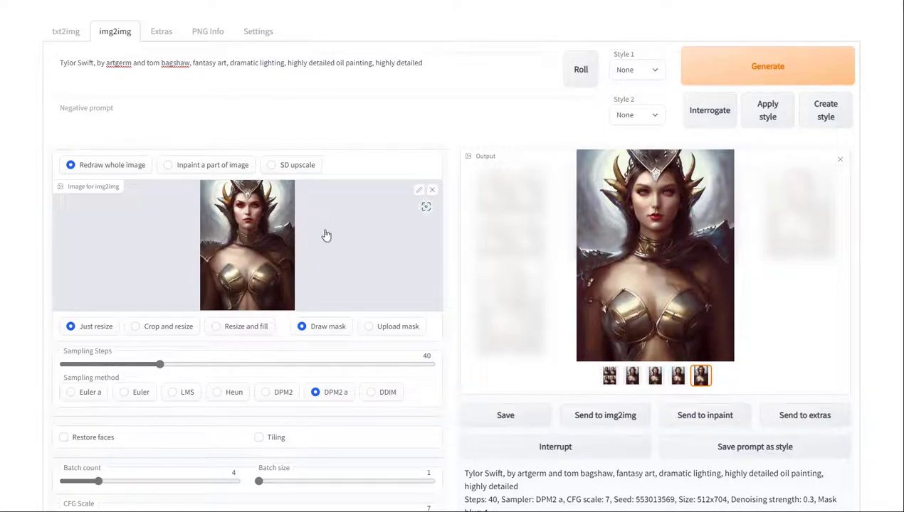
Step: Compare the img2img source image with the last generated image at full size
click(258, 237)
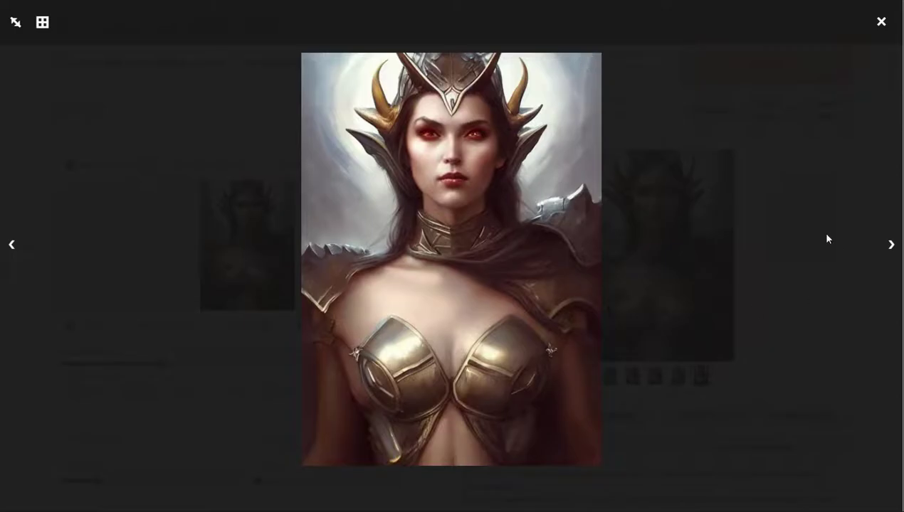
click(834, 245)
click(644, 173)
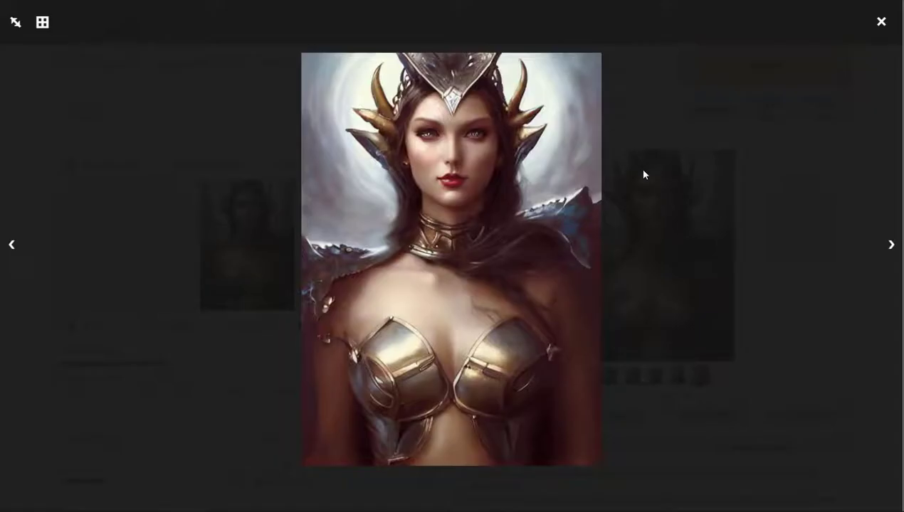
click(831, 245)
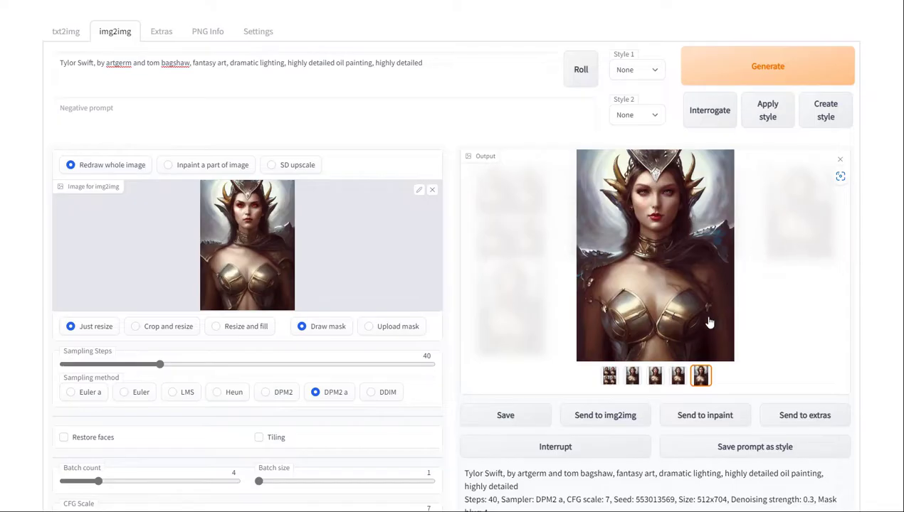
Step: Examine the first and second generated images at full size against the source image
click(632, 377)
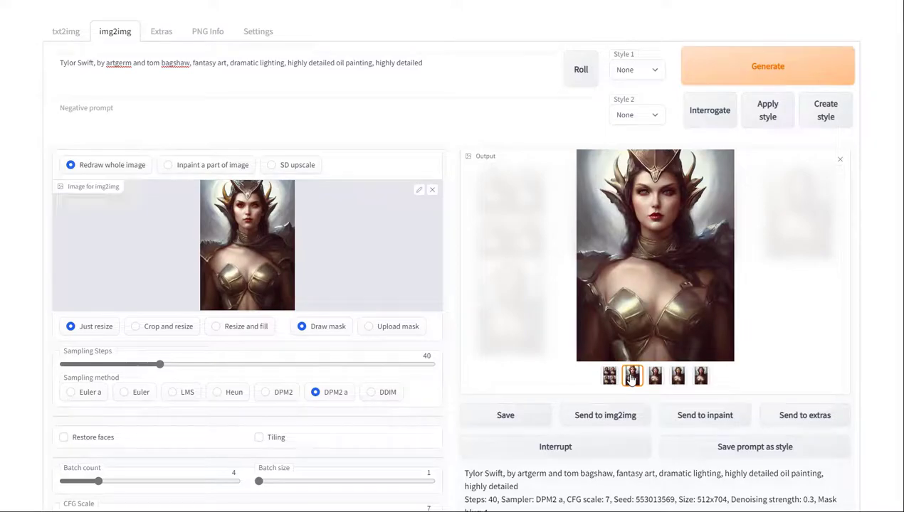
click(629, 286)
click(236, 244)
key(Right)
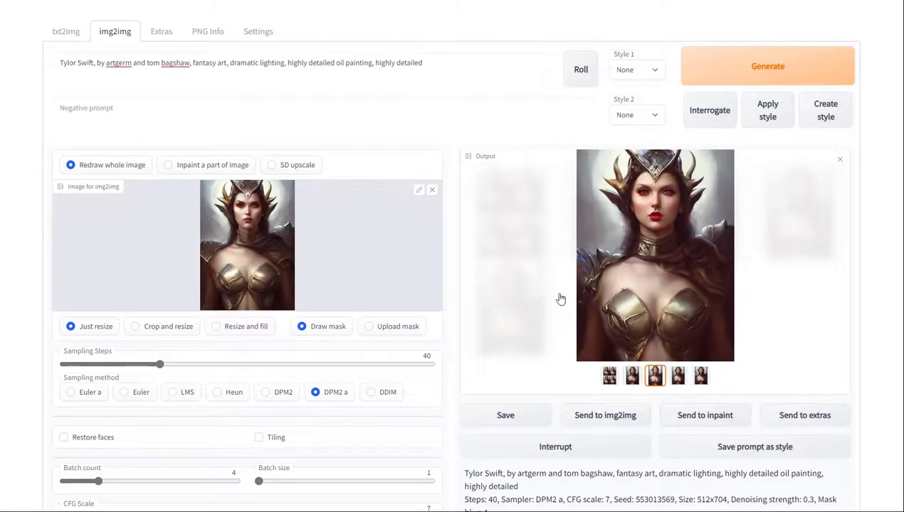
click(666, 251)
click(260, 252)
Step: Examine the third and fourth generated images at full size against the source image
click(680, 377)
click(655, 252)
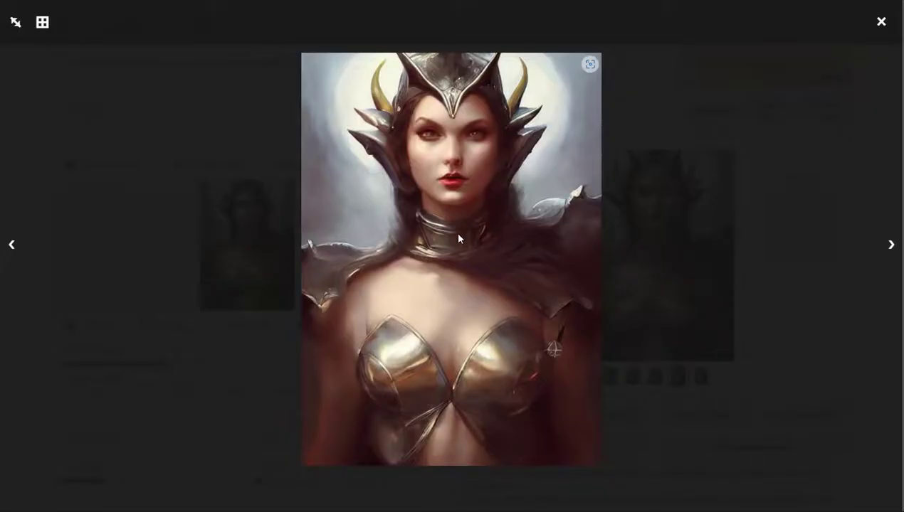
click(243, 221)
click(701, 375)
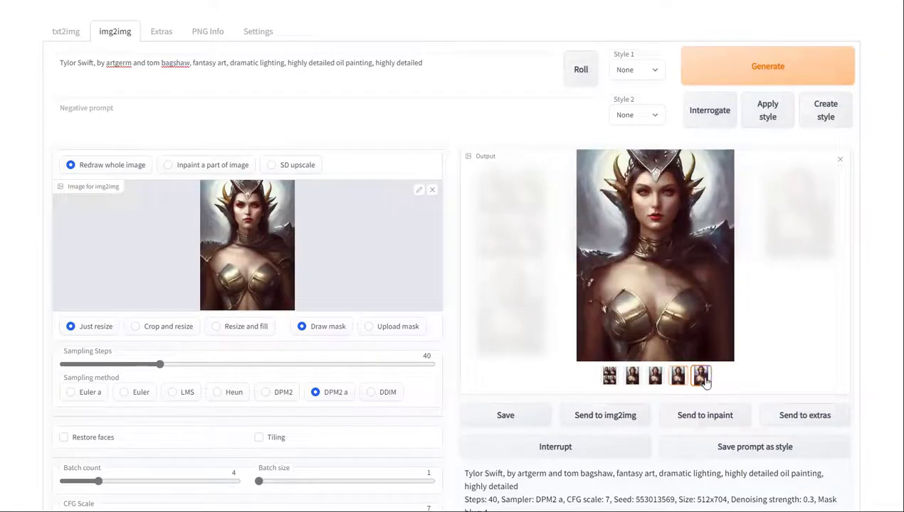
click(679, 302)
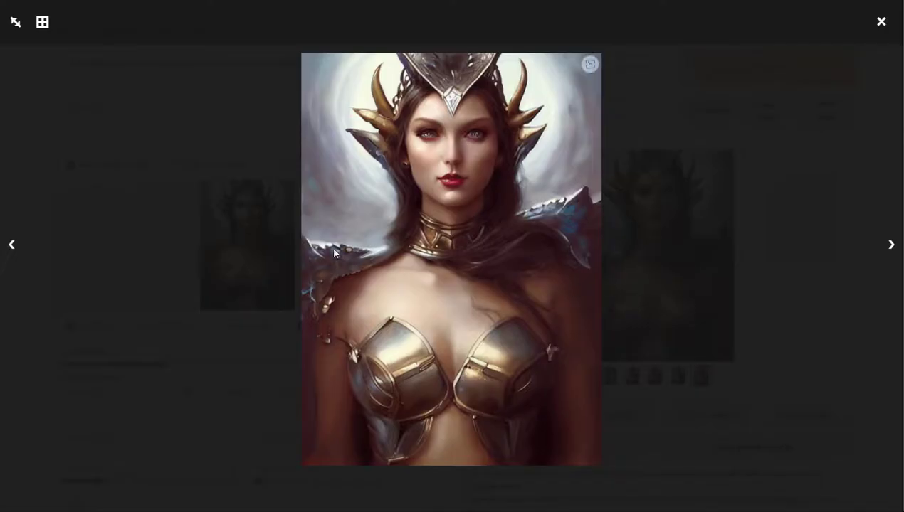
click(177, 195)
click(245, 238)
click(292, 235)
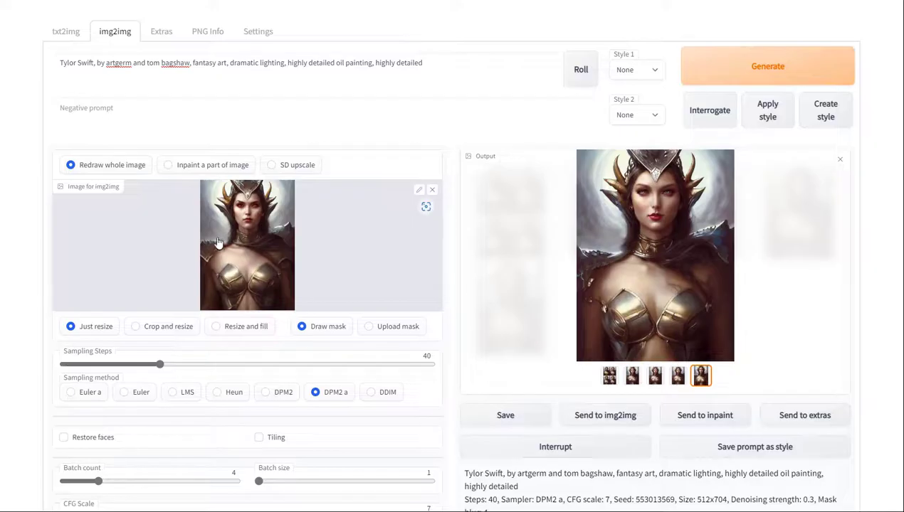
Step: Read the explanation of the denoising strength setting
click(148, 72)
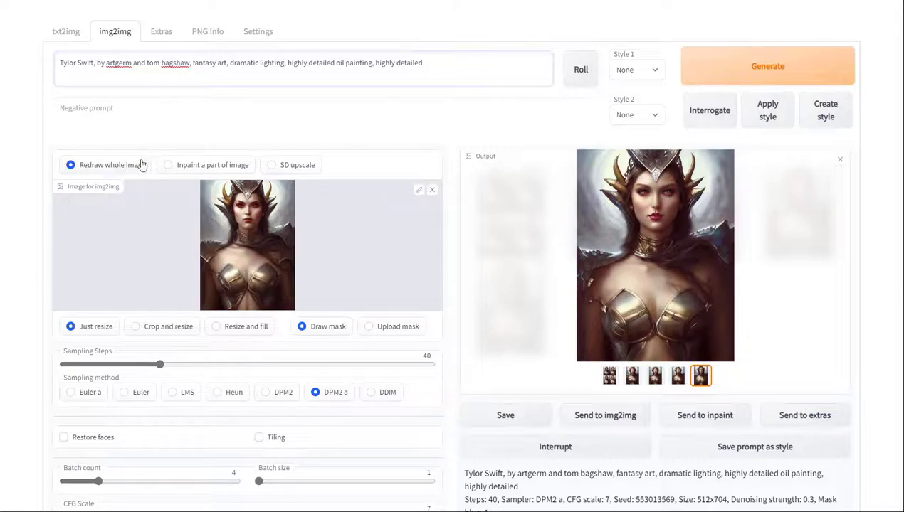
scroll(129, 237, down, 3)
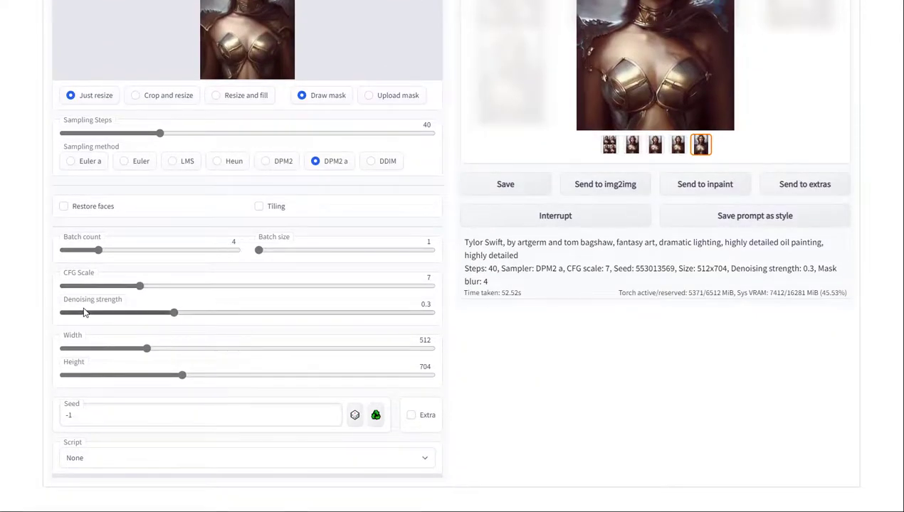
mouse_move(95, 306)
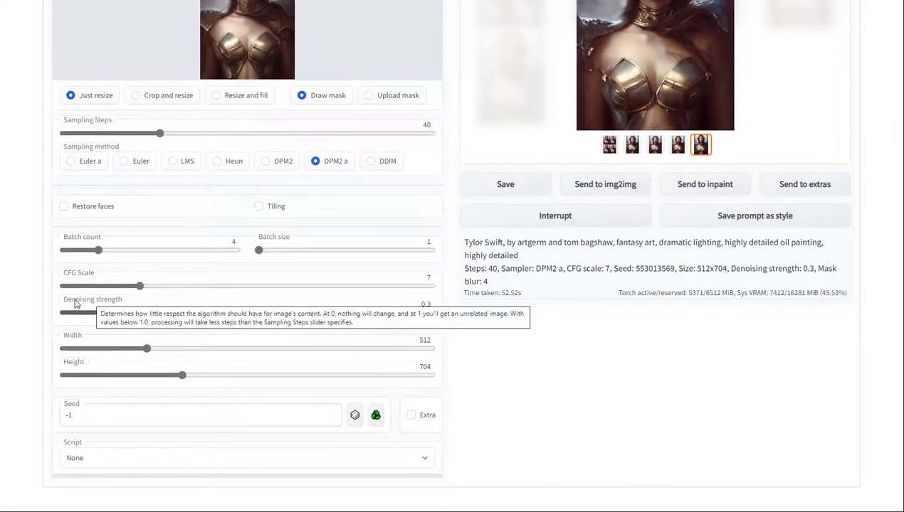
Step: Set the denoising strength to 0.6 and generate a new batch of img2img images
drag(175, 314, 284, 317)
scroll(700, 99, up, 3)
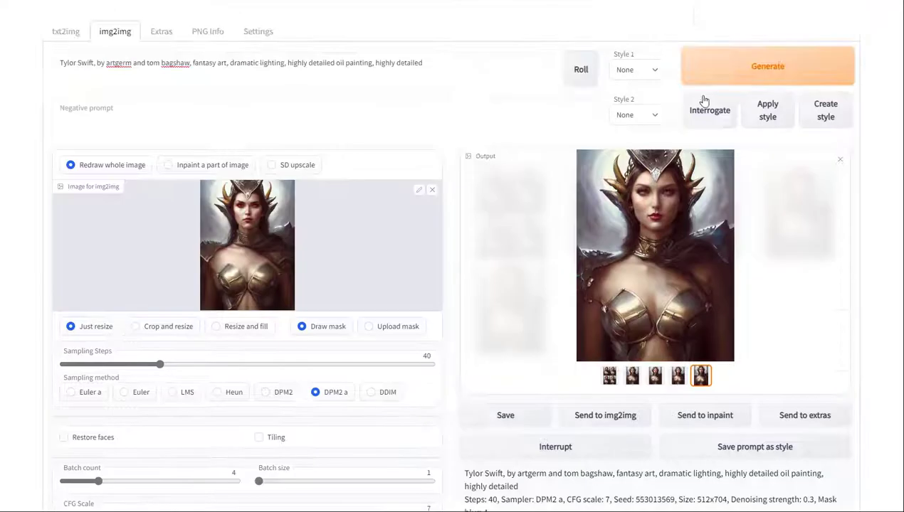
click(749, 81)
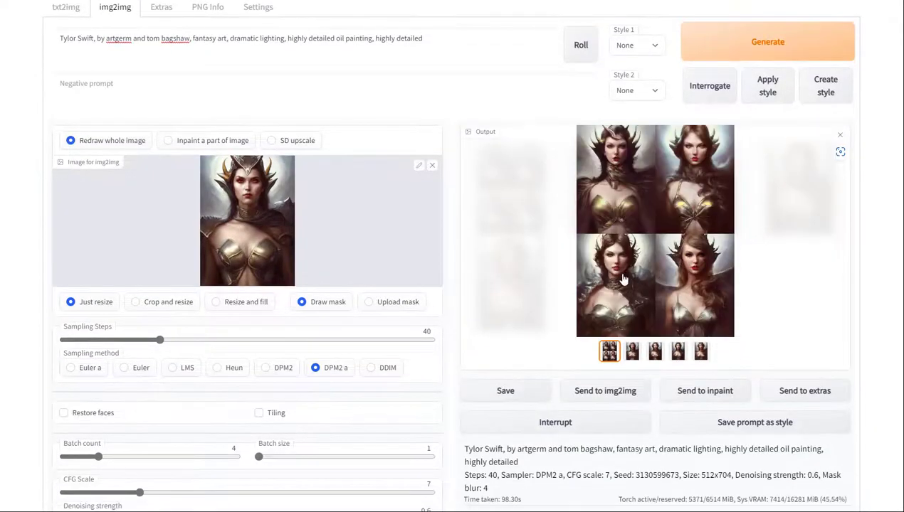
Step: Examine the new image grid and the individual generated images at full size, ending with the last one
click(663, 235)
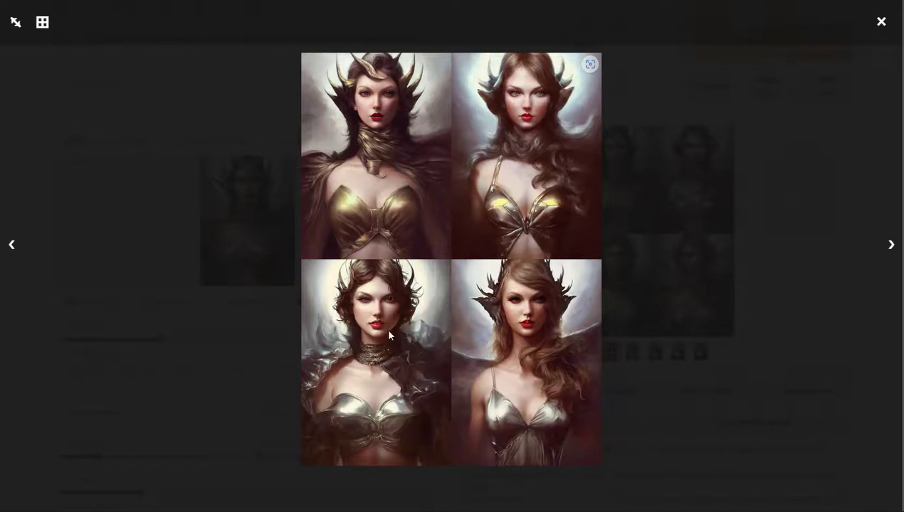
click(890, 245)
click(890, 246)
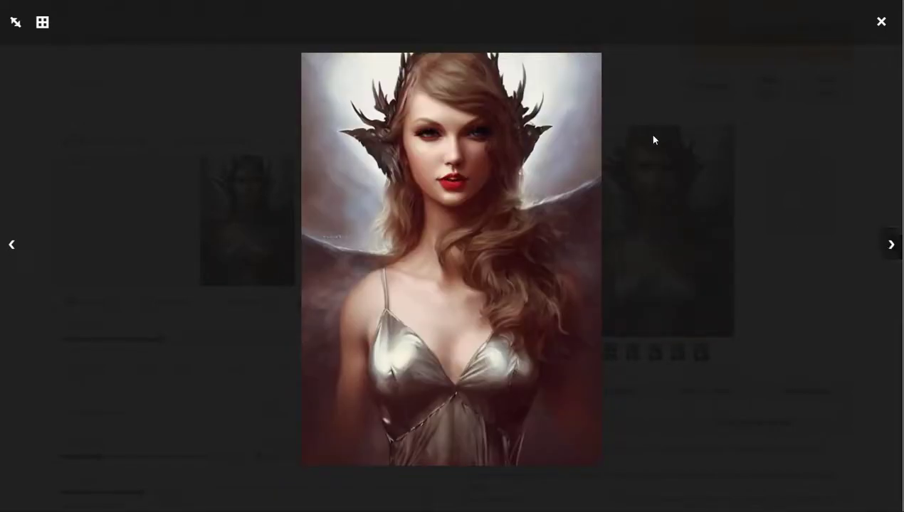
click(881, 22)
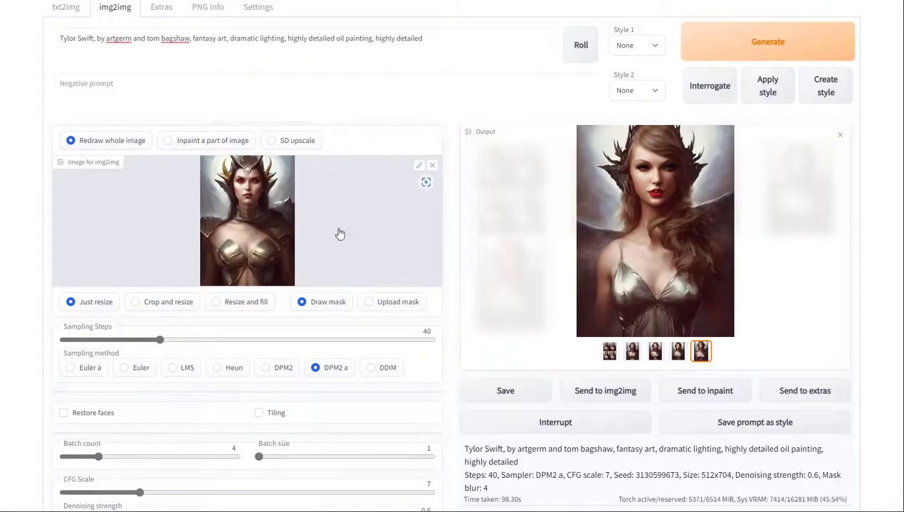
Step: Lower the denoising strength for the img2img source image
scroll(451, 245, down, 2)
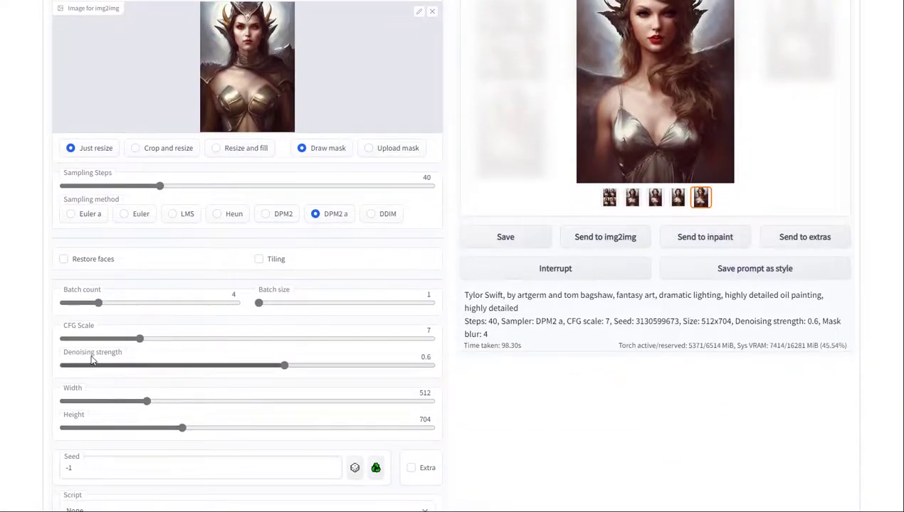
scroll(324, 369, up, 1)
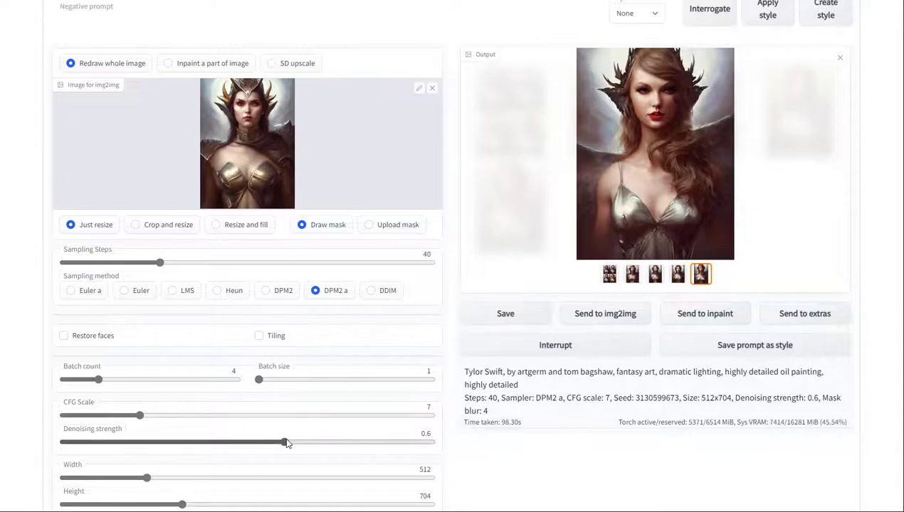
drag(284, 442, 142, 442)
scroll(279, 278, up, 2)
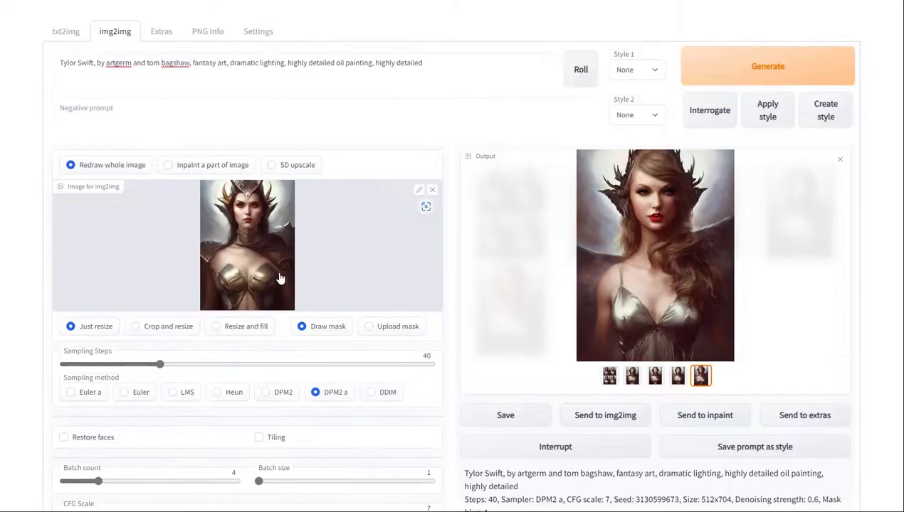